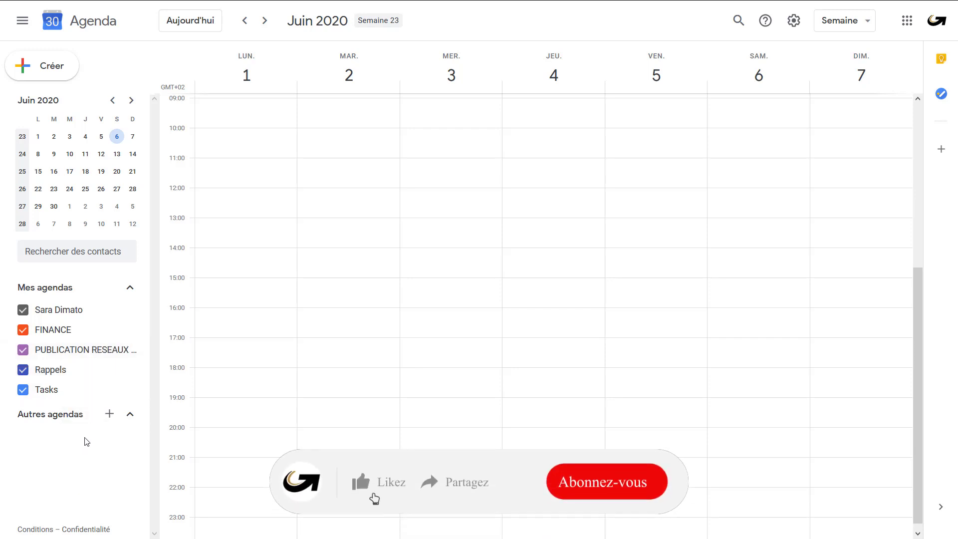
# Create a new calendar named BLOG and change its colour to the beige-grey swatch.
pyautogui.click(110, 417)
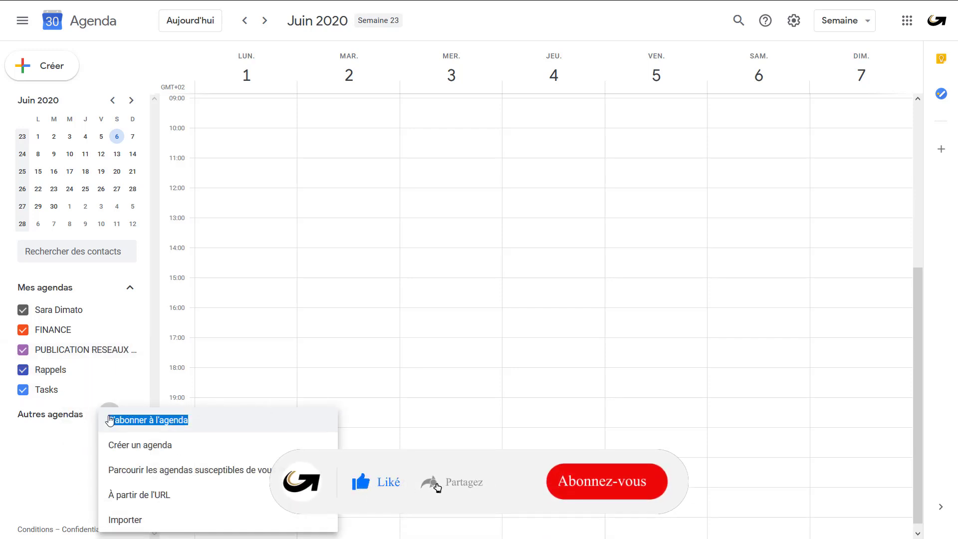
pyautogui.click(130, 448)
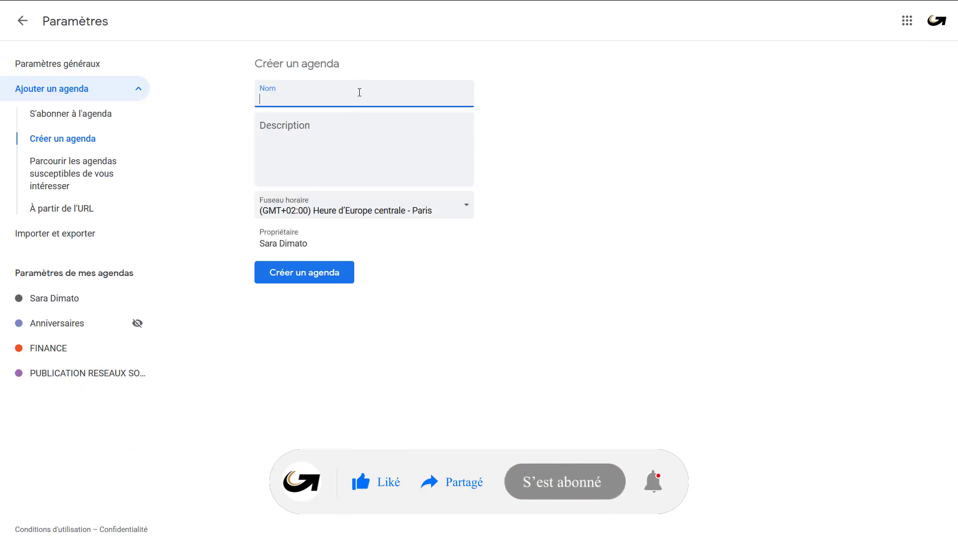
pyautogui.write('BLOG')
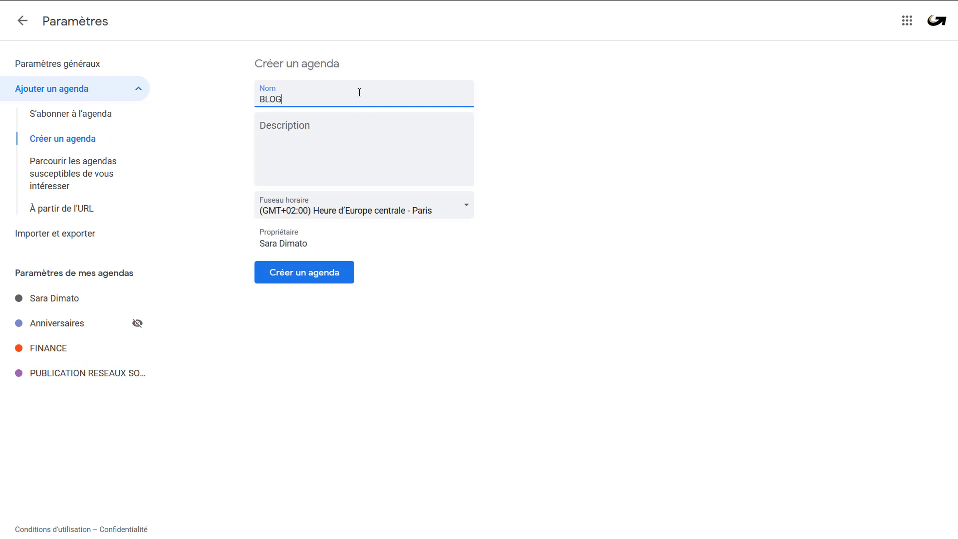
pyautogui.click(286, 274)
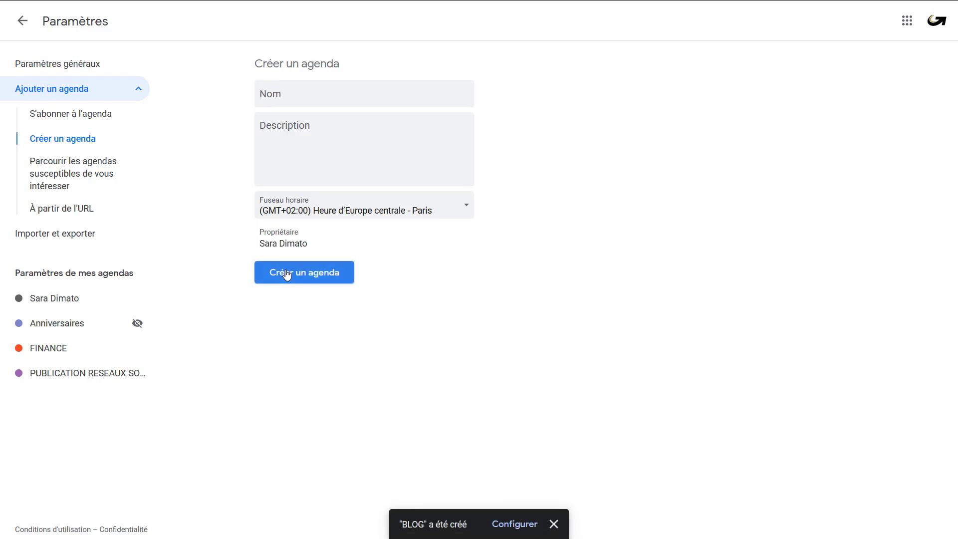
pyautogui.click(24, 22)
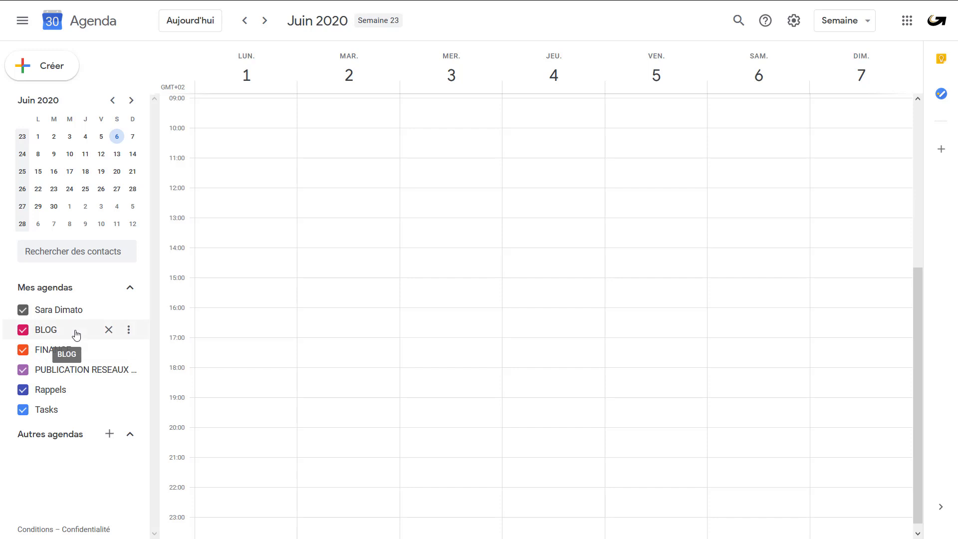
pyautogui.click(131, 331)
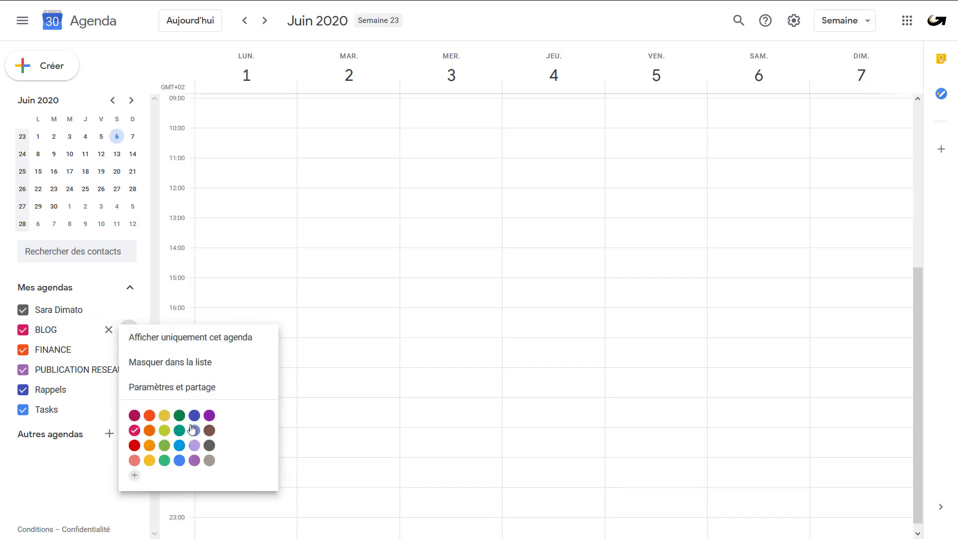
pyautogui.click(209, 460)
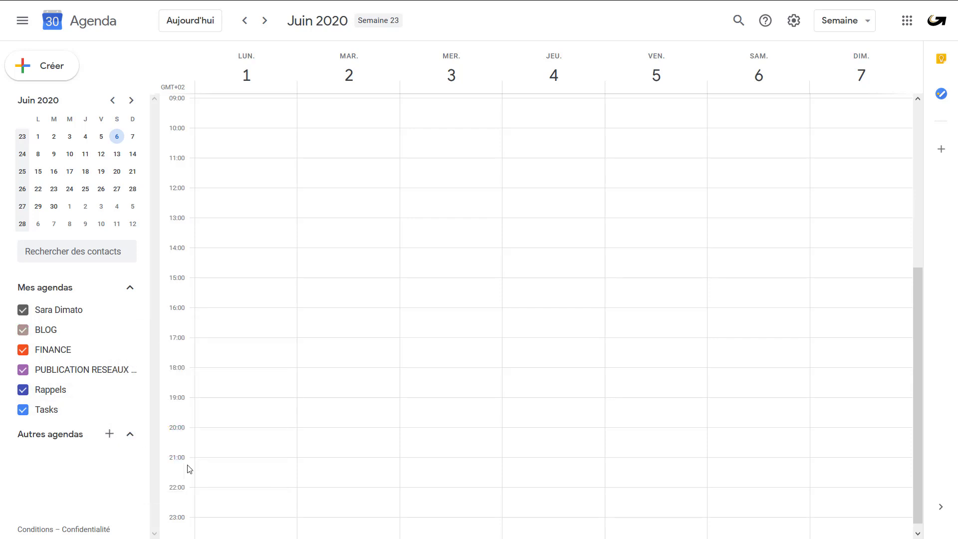
# Add an event titled LECTURE on Monday 1 June 2020 from 20:30 to 21:00.
pyautogui.click(204, 459)
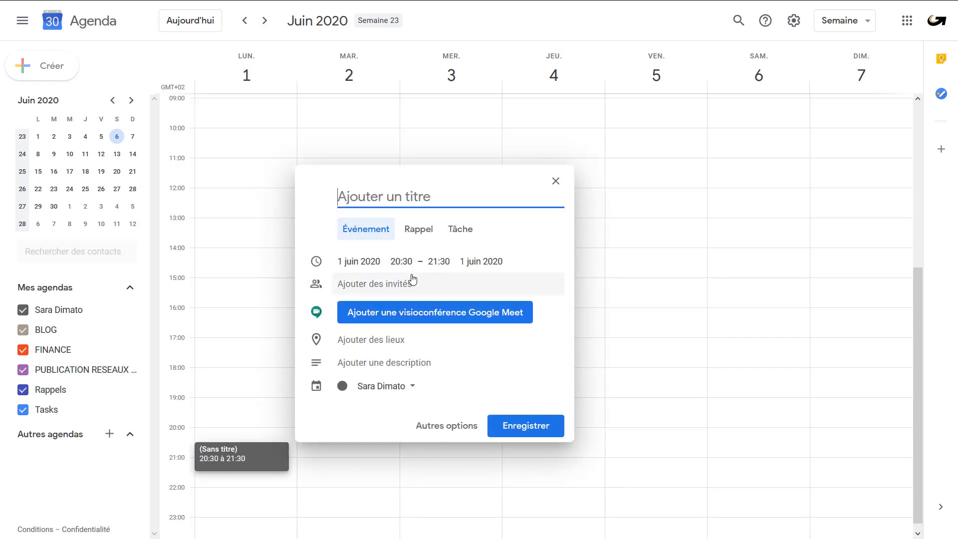
pyautogui.click(445, 261)
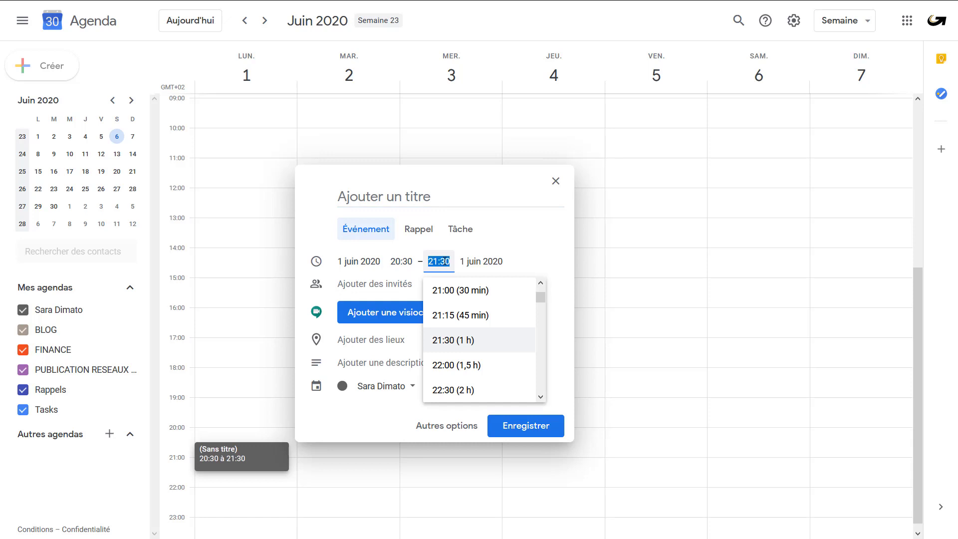
pyautogui.click(463, 290)
pyautogui.click(384, 198)
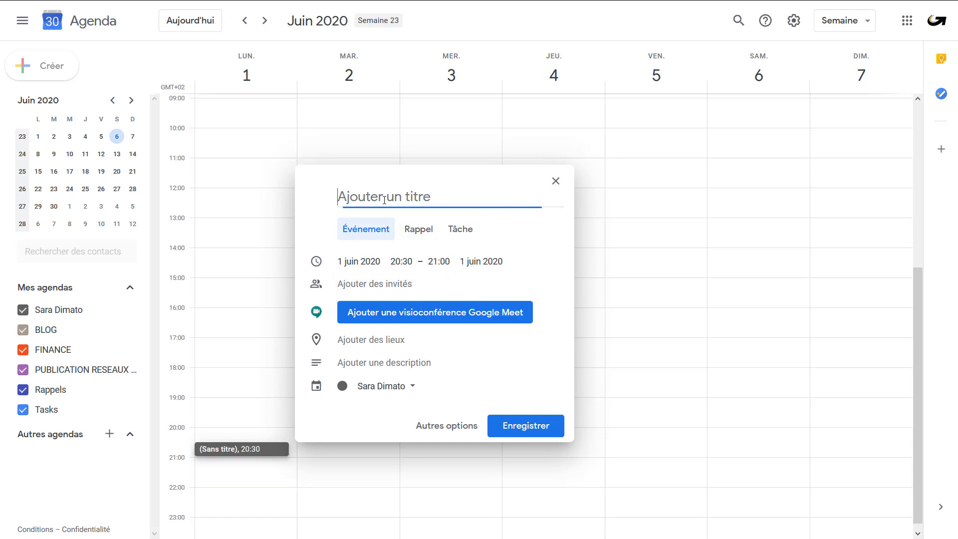
pyautogui.write('LECTURE')
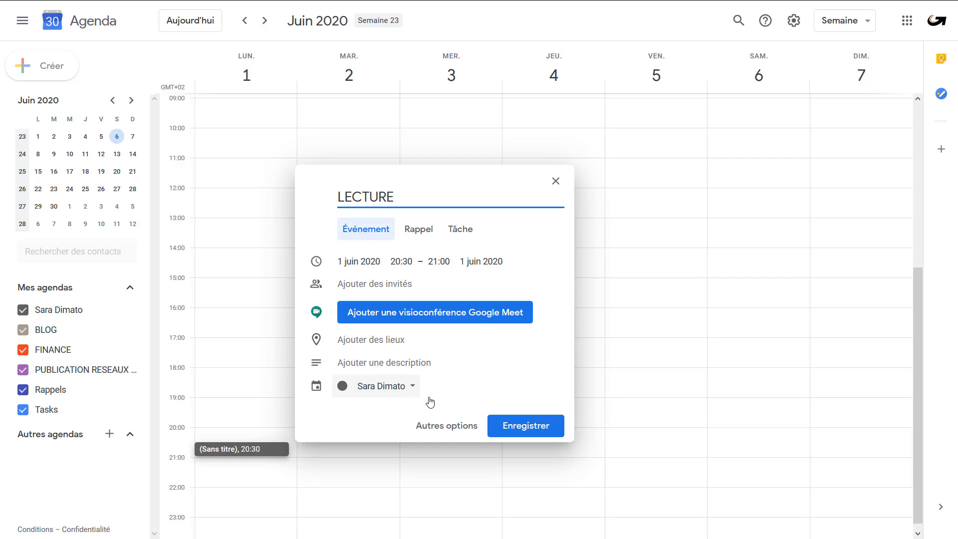
# Make the LECTURE event repeat every day (Tous les jours) and save it.
pyautogui.click(428, 426)
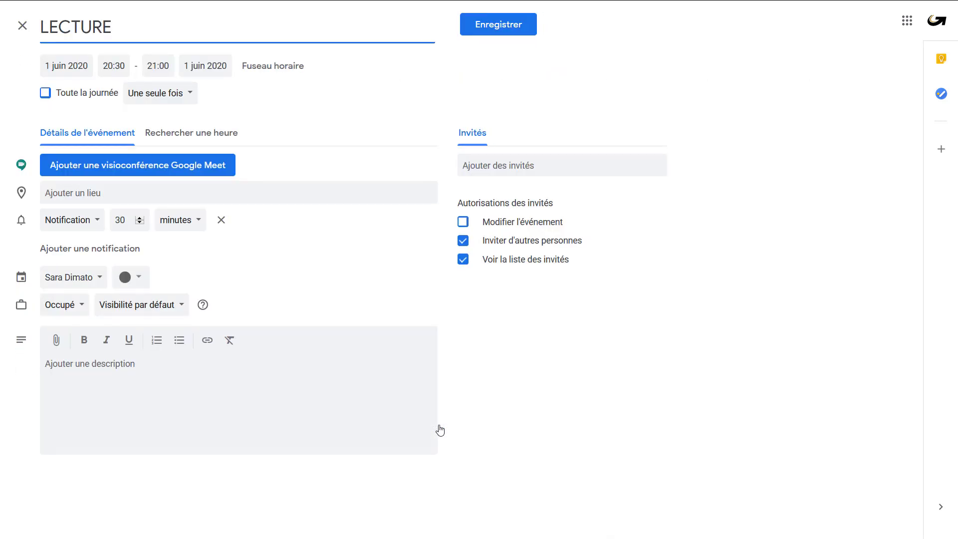
pyautogui.click(192, 96)
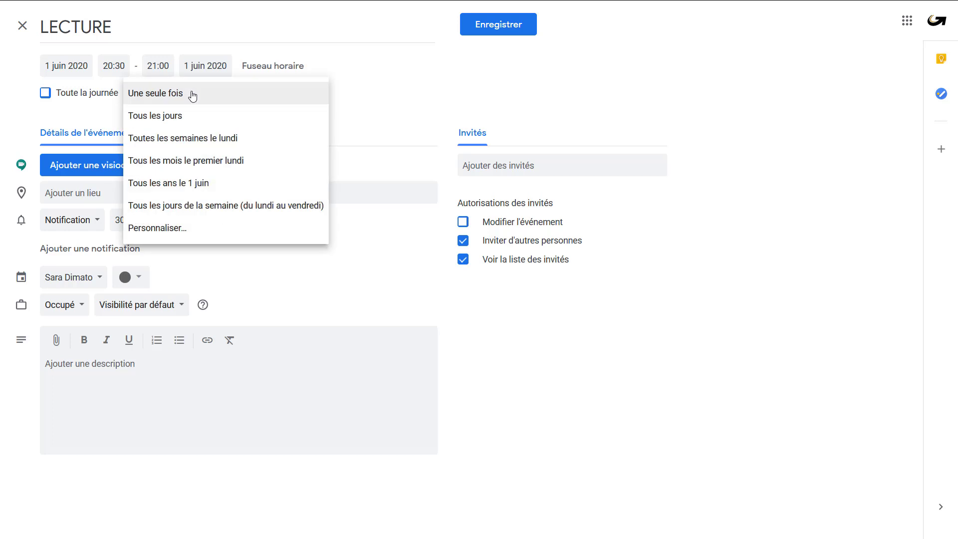
pyautogui.click(185, 120)
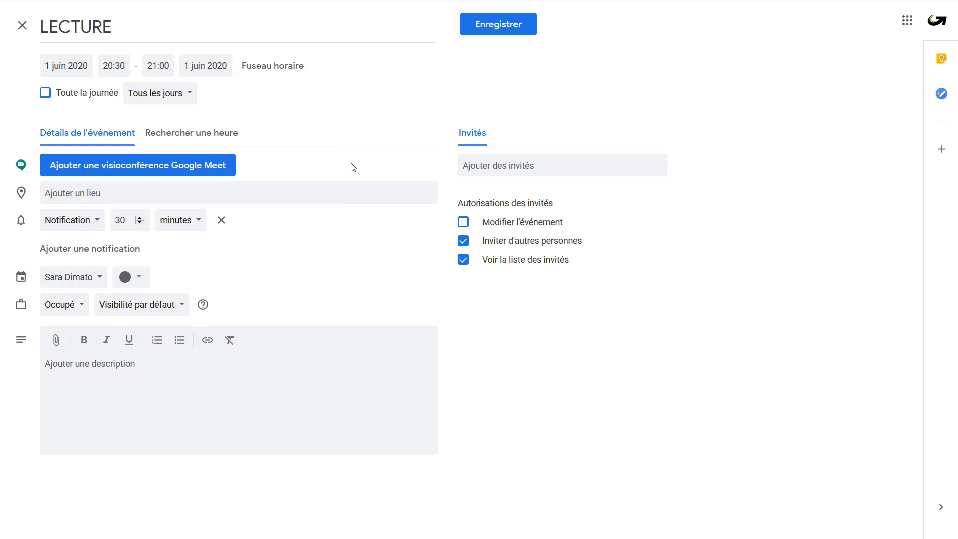
pyautogui.click(486, 22)
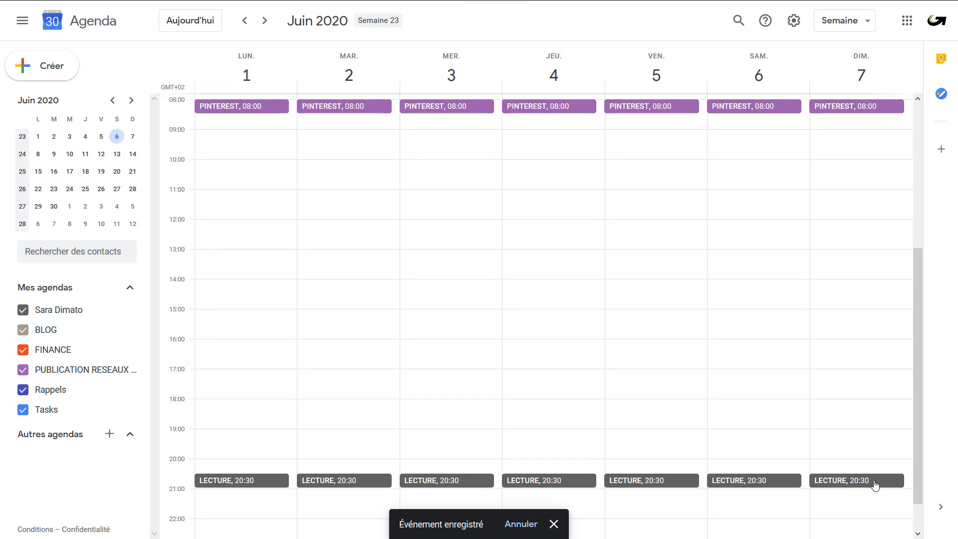
# Add an event titled COMPTE PRO on Monday 1 June 2020 from 09:00 to 10:00 in the FINANCE calendar.
pyautogui.click(206, 143)
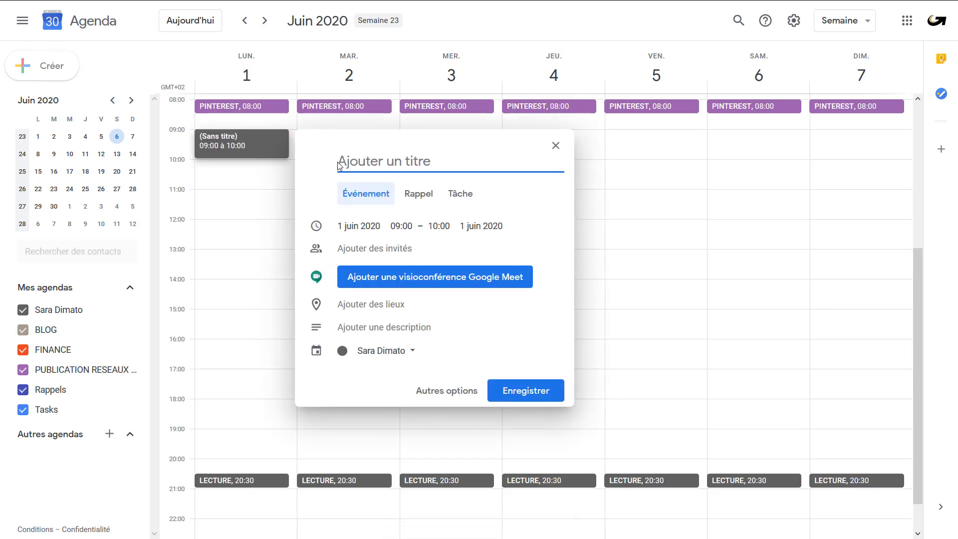
pyautogui.write('COMPTE PRO')
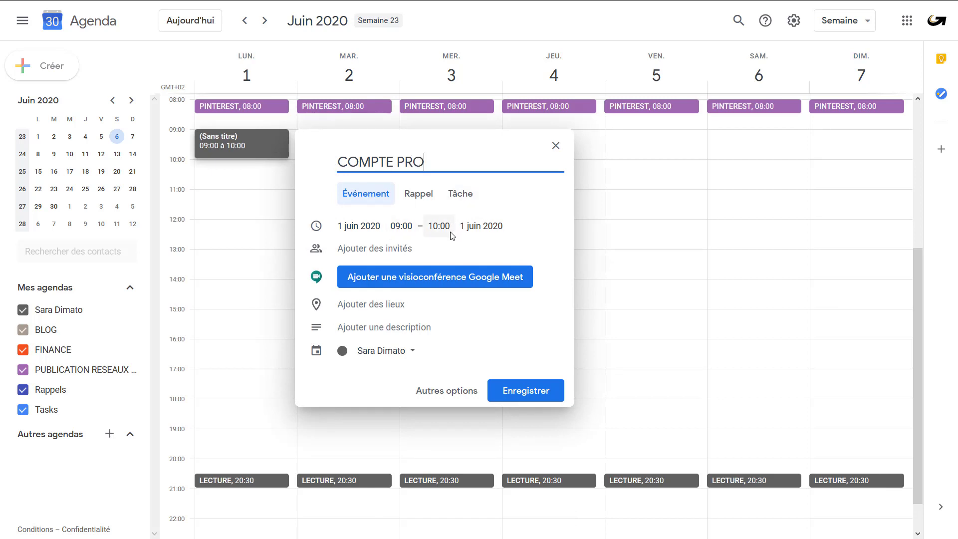
pyautogui.click(399, 350)
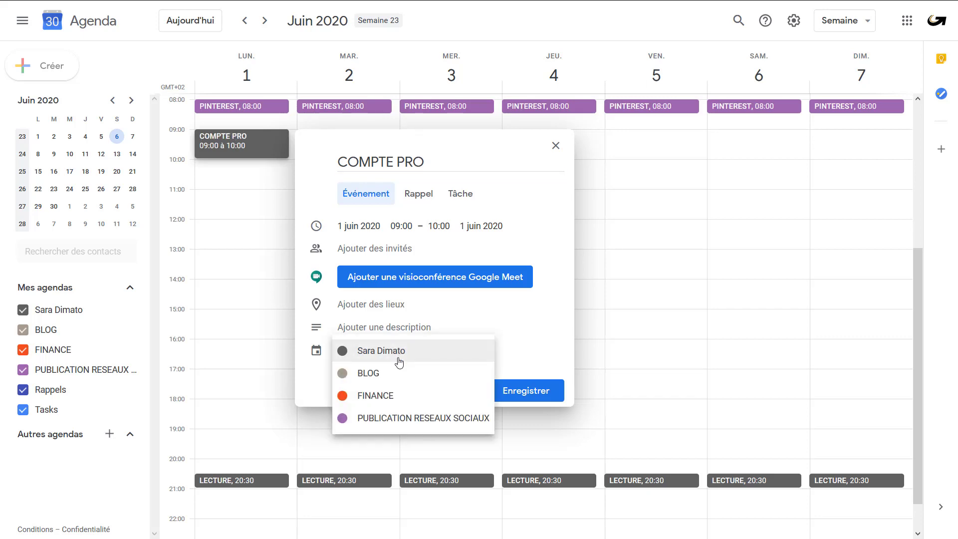
pyautogui.click(385, 394)
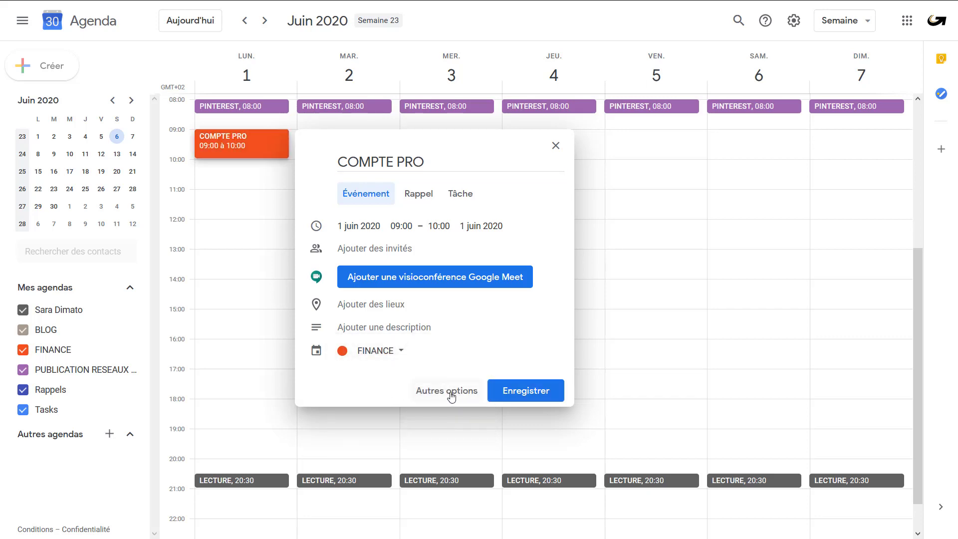
# Give COMPTE PRO a custom recurrence of every 1 month on day 1 (Tous les mois le 1), never ending, and save the event.
pyautogui.click(451, 396)
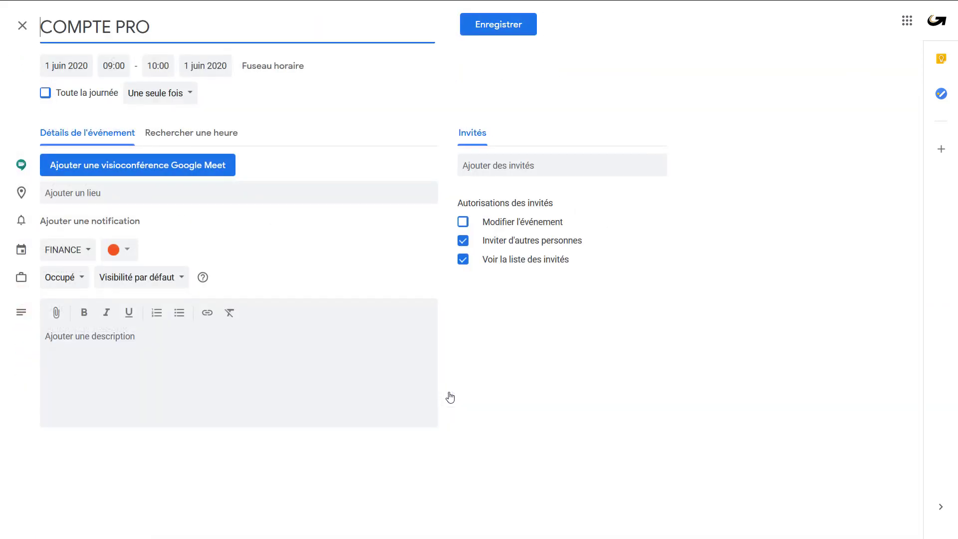
pyautogui.click(188, 92)
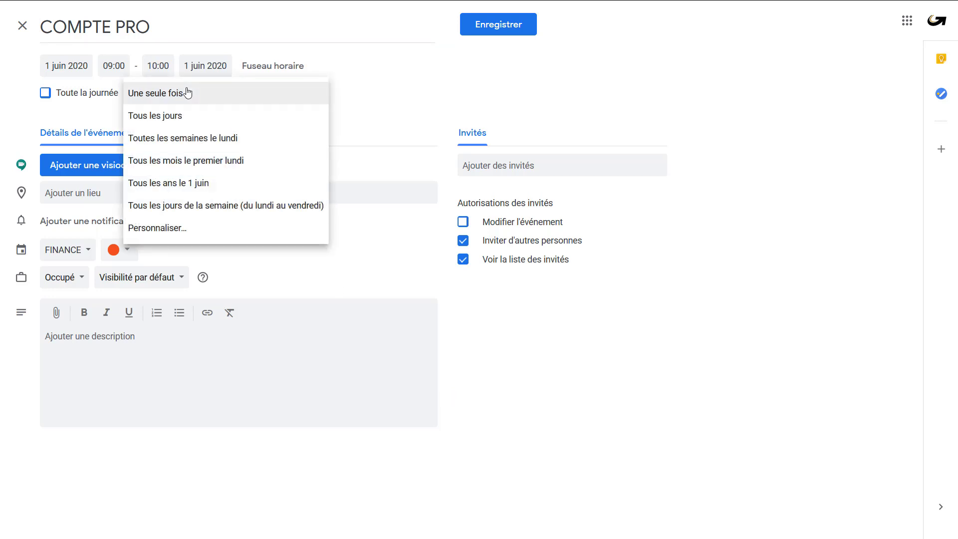
pyautogui.click(210, 228)
pyautogui.click(533, 192)
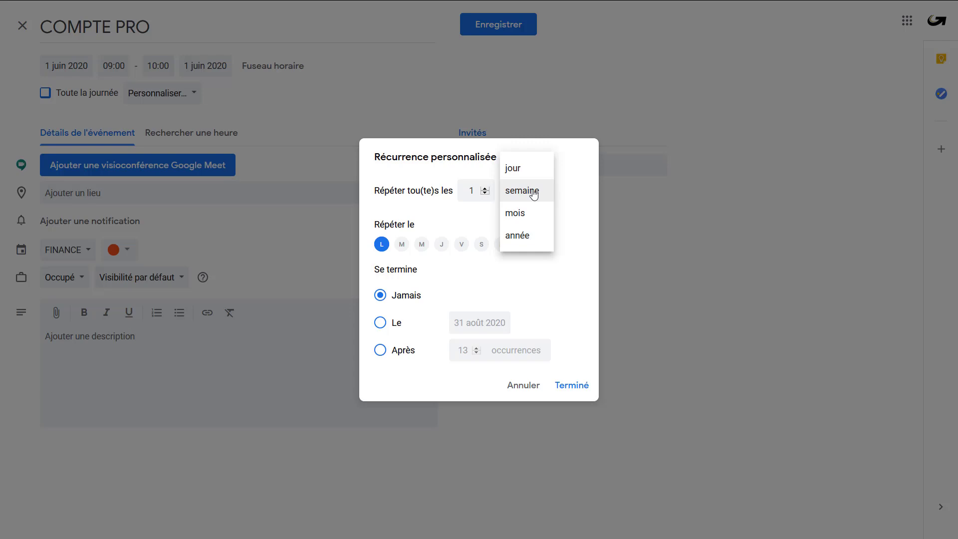
pyautogui.click(529, 213)
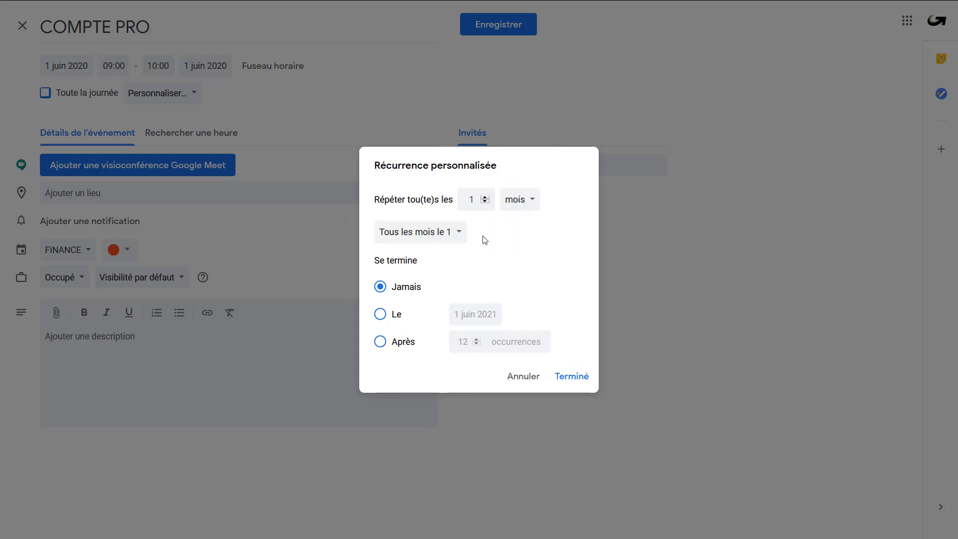
pyautogui.click(457, 236)
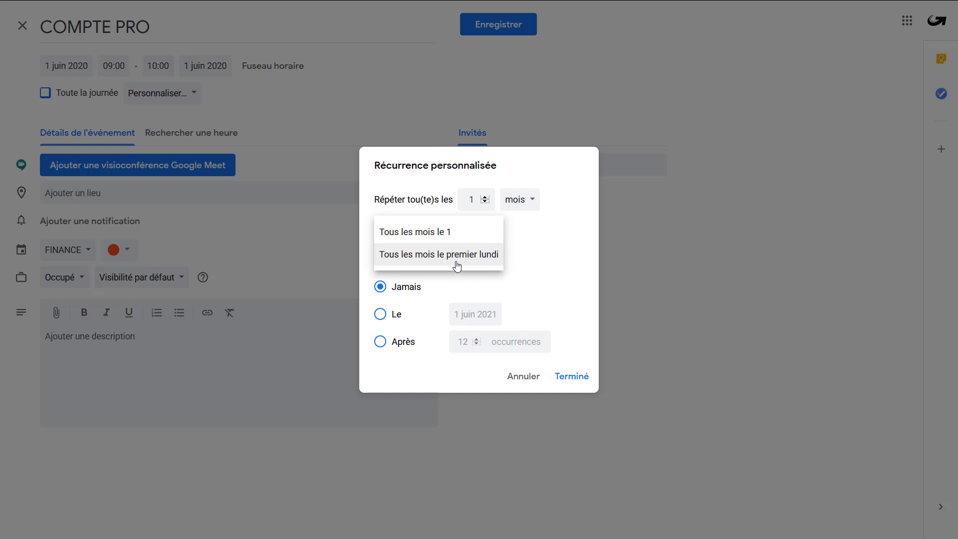
pyautogui.click(446, 237)
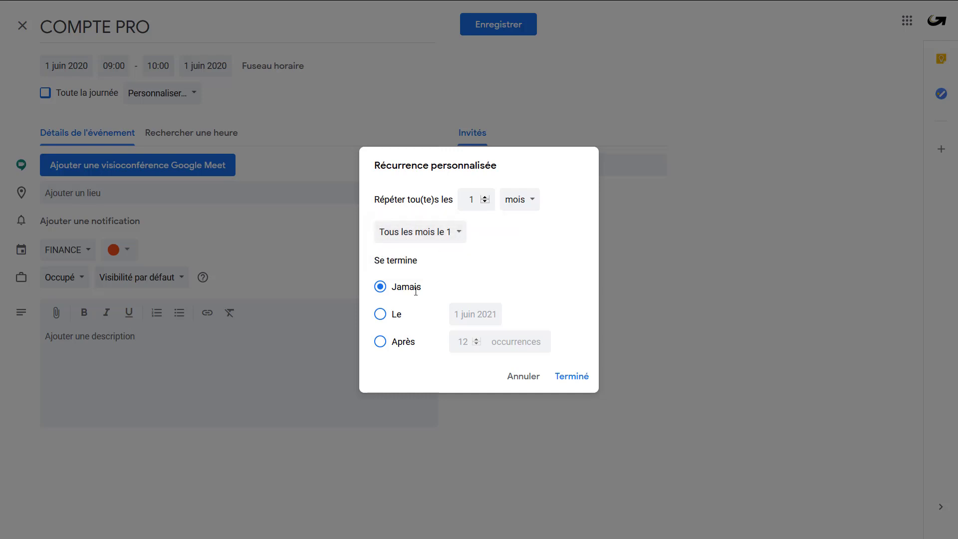
pyautogui.click(575, 377)
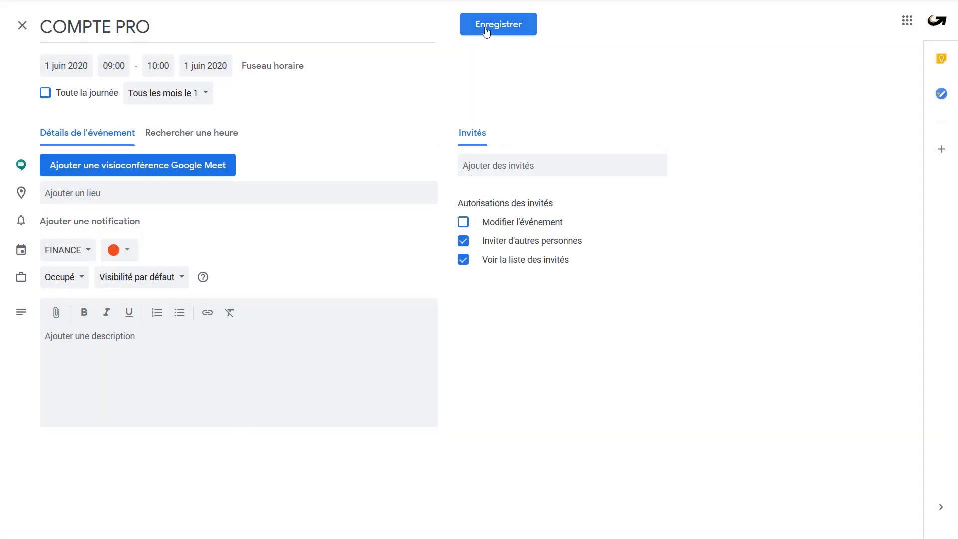
pyautogui.click(487, 30)
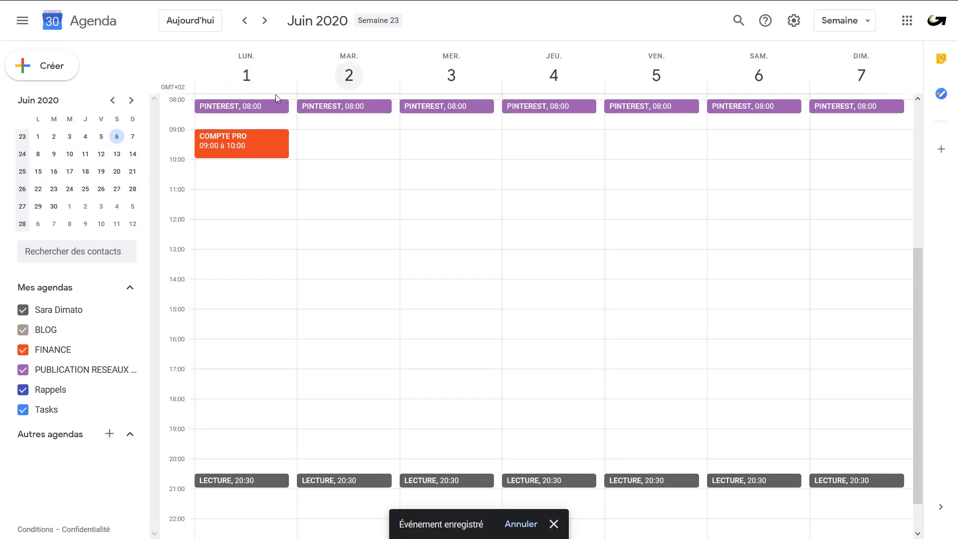
# Add an event titled COMPTE PERSO on Monday 1 June 2020 from 10:30 to 11:30 in the account owner's personal calendar.
pyautogui.click(209, 181)
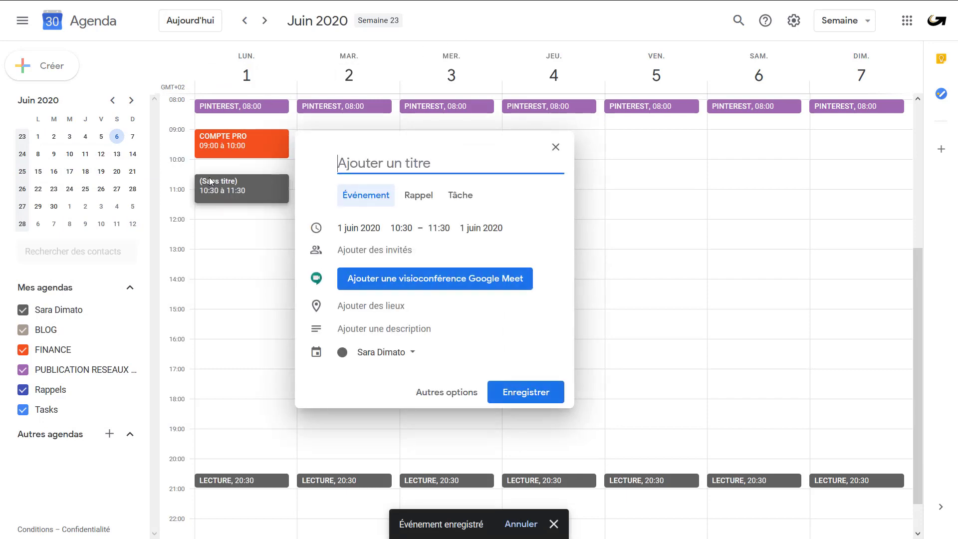
pyautogui.write('COMP')
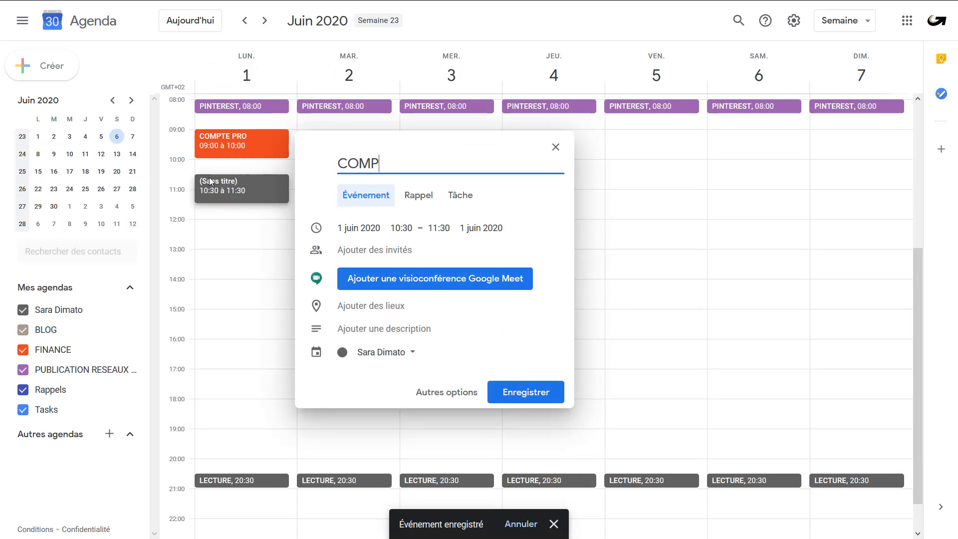
pyautogui.write('TE PERSO')
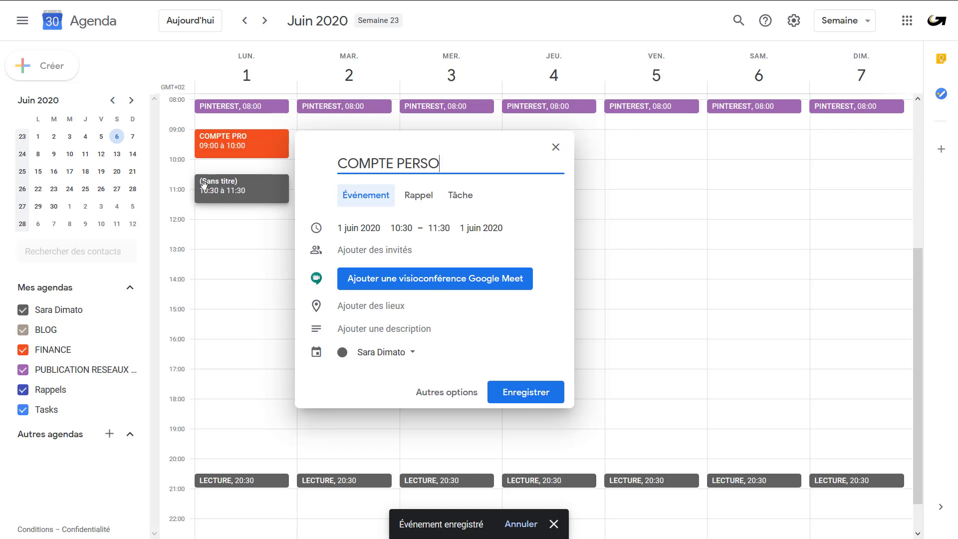
pyautogui.click(394, 354)
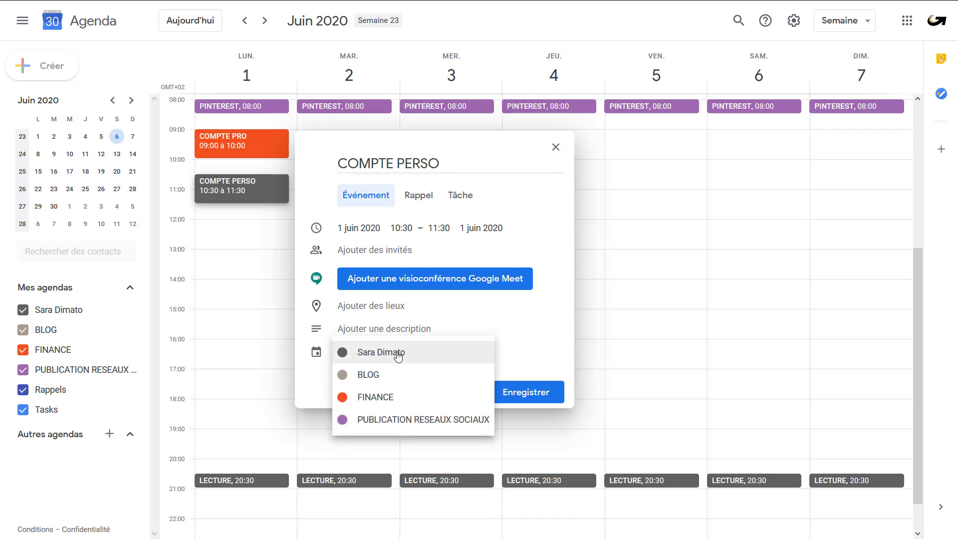
pyautogui.click(398, 354)
# Give COMPTE PERSO a custom recurrence of every 1 month on day 1 (Tous les mois le 1), never ending, and save it.
pyautogui.click(464, 391)
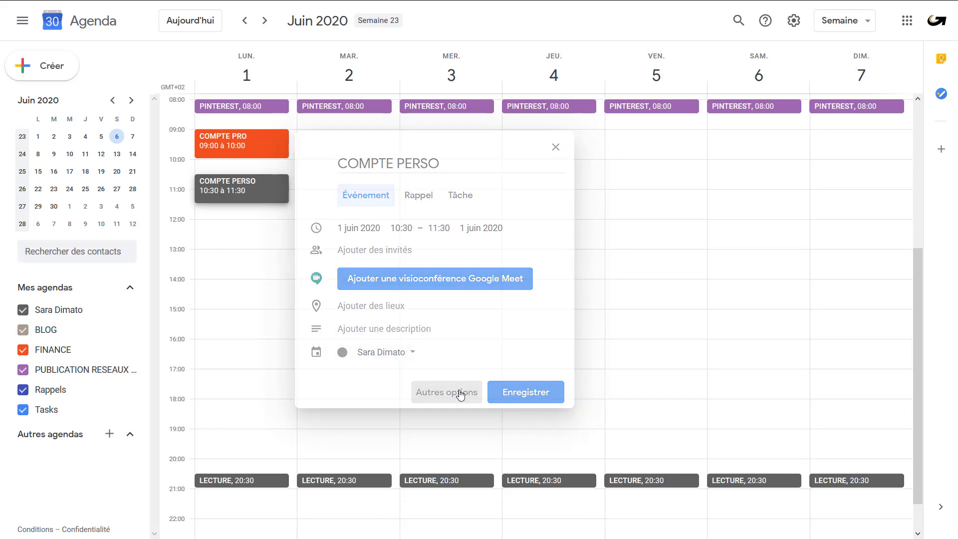
pyautogui.click(178, 94)
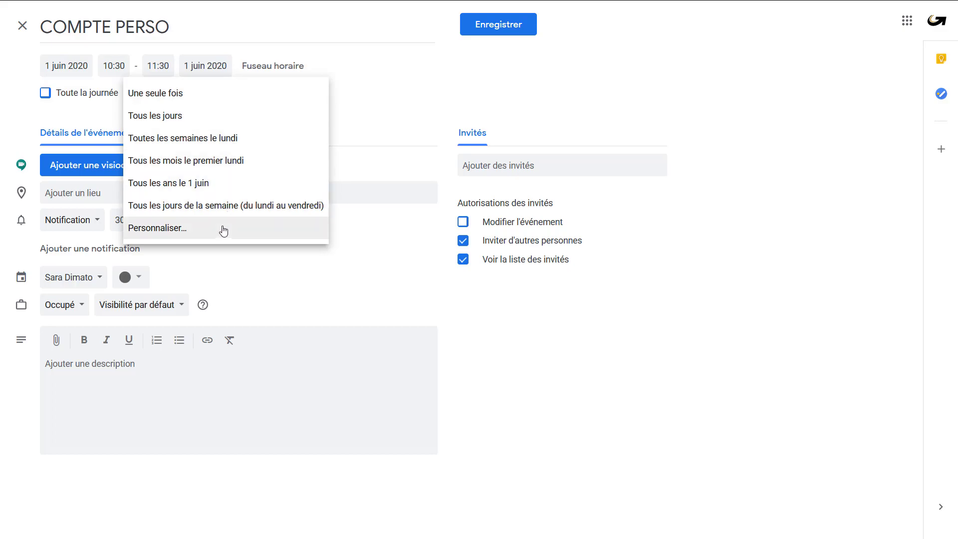
pyautogui.click(220, 229)
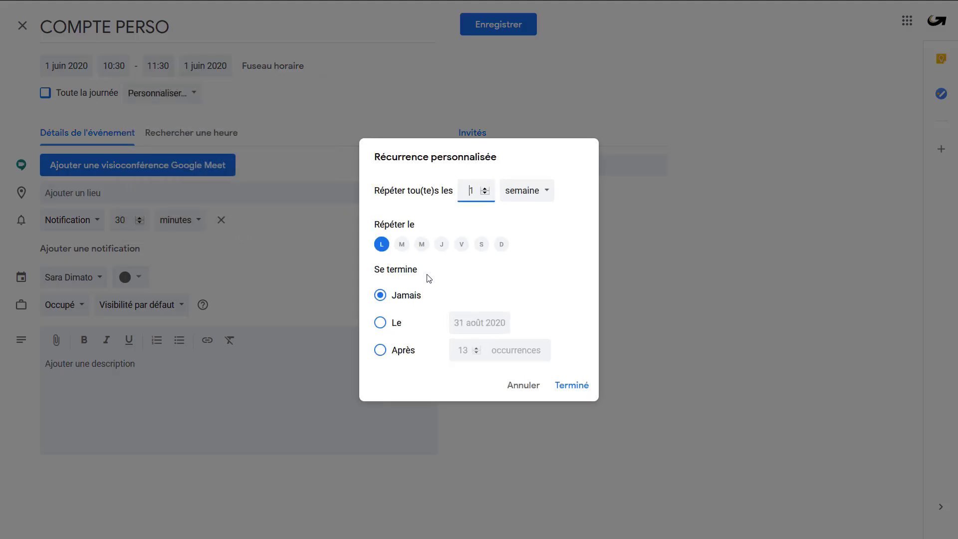
pyautogui.click(514, 191)
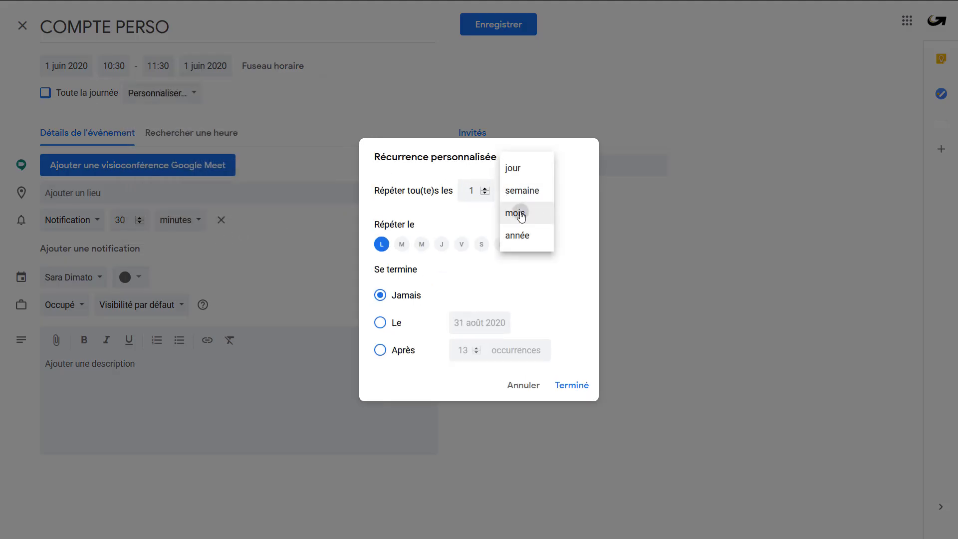
pyautogui.click(519, 213)
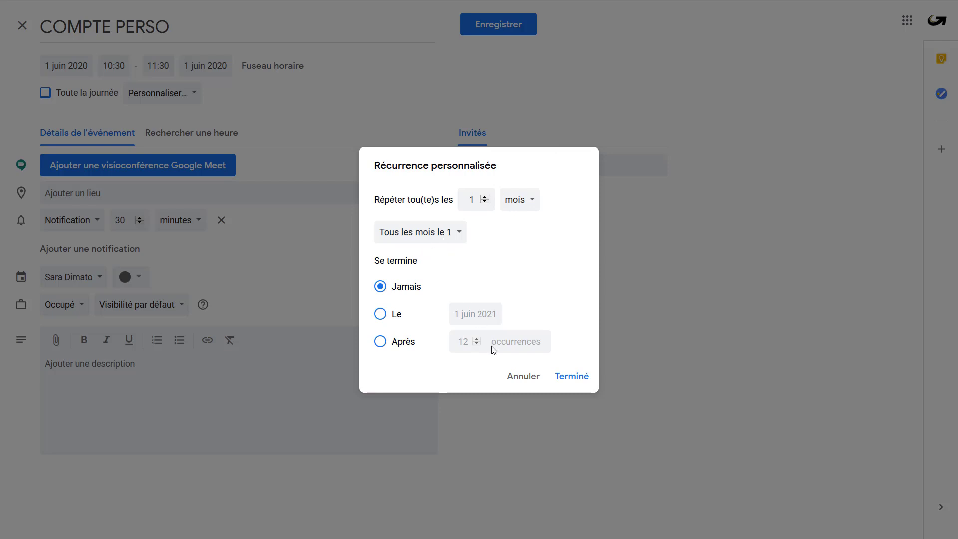
pyautogui.click(574, 376)
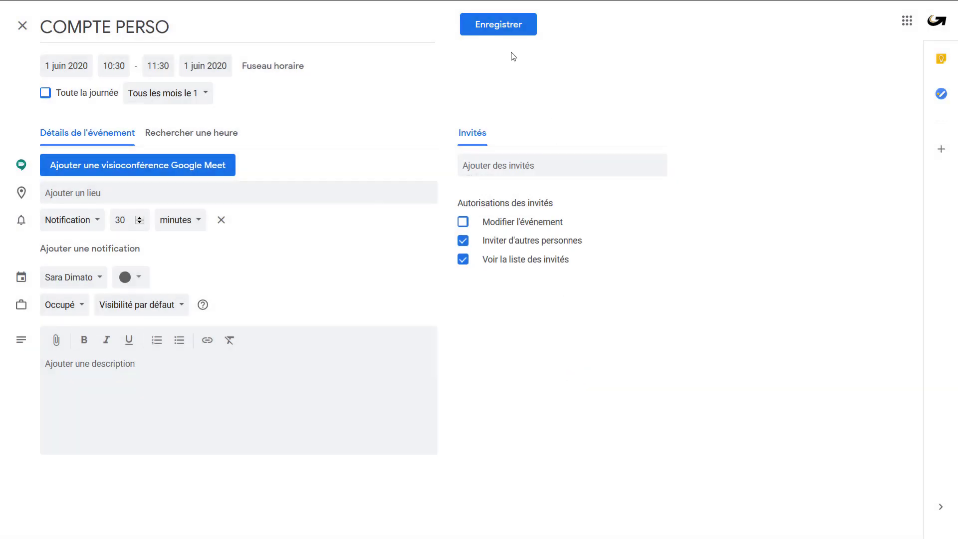
pyautogui.click(499, 31)
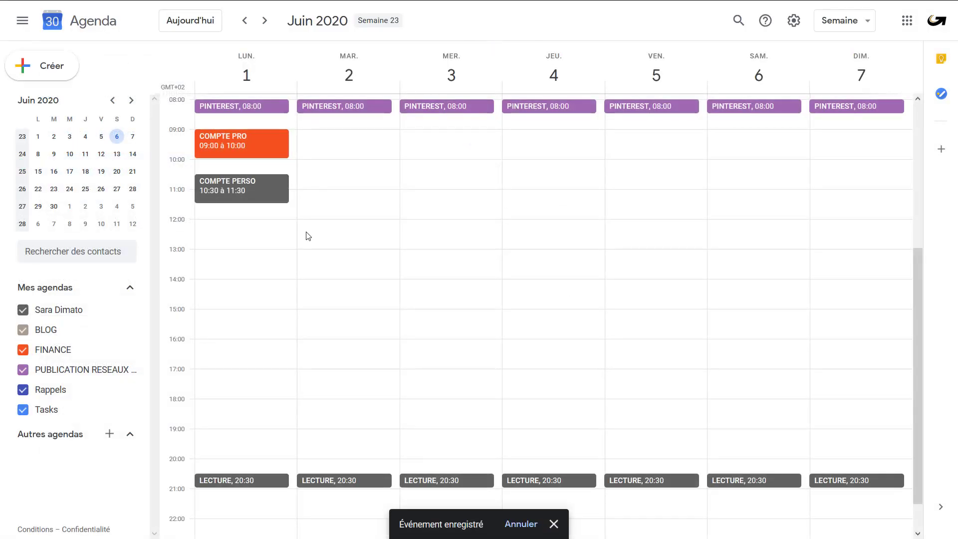
# Add an event titled MAJ BLOG on Monday 1 June 2020 from 12:00 to 13:00 in the BLOG calendar.
pyautogui.click(204, 236)
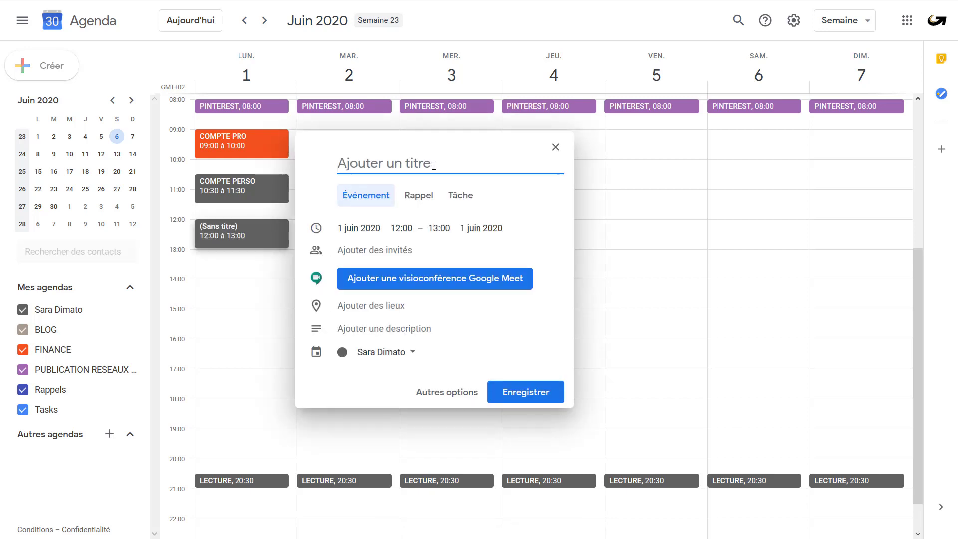
pyautogui.write('MAJ')
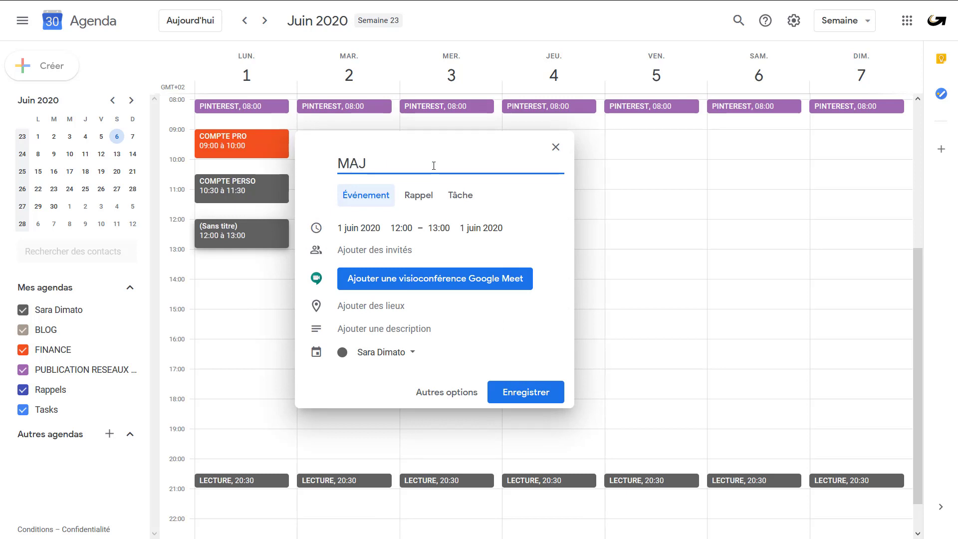
pyautogui.write(' BLOG')
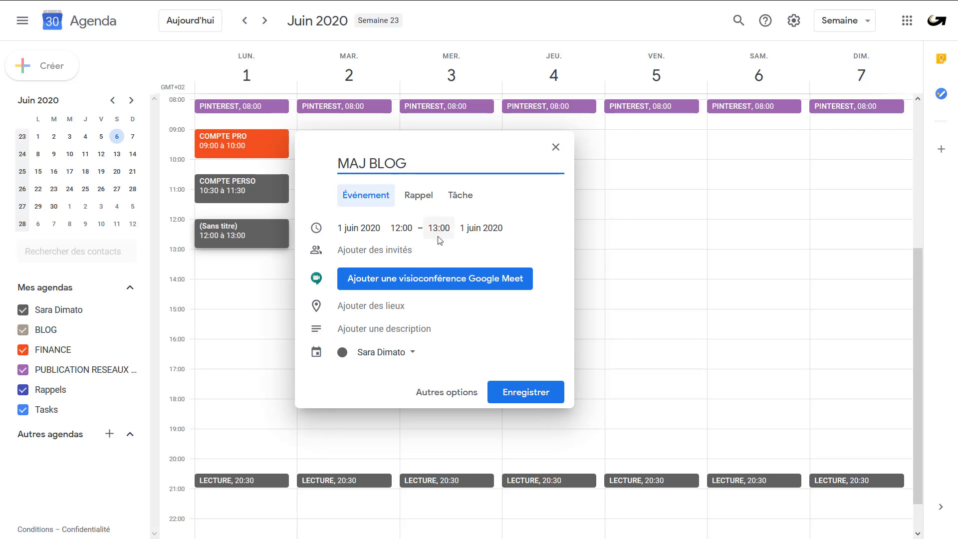
pyautogui.click(407, 353)
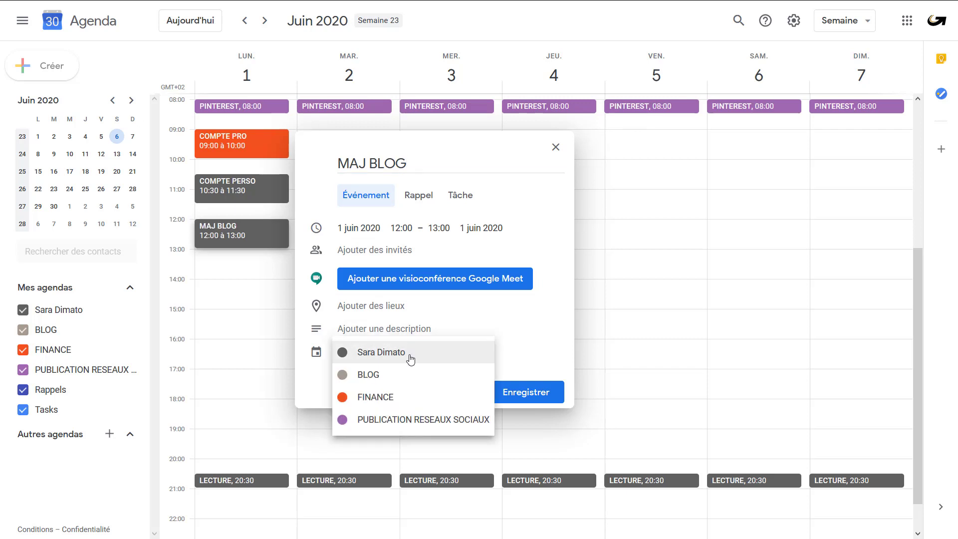
pyautogui.click(395, 382)
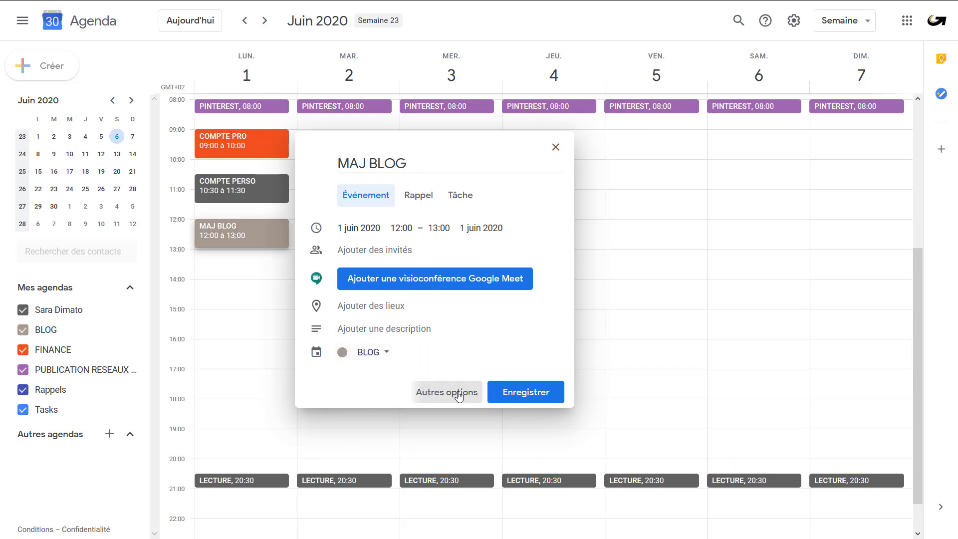
# Give MAJ BLOG a custom recurrence of every 2 weeks on Monday, never ending, and save the event.
pyautogui.click(458, 396)
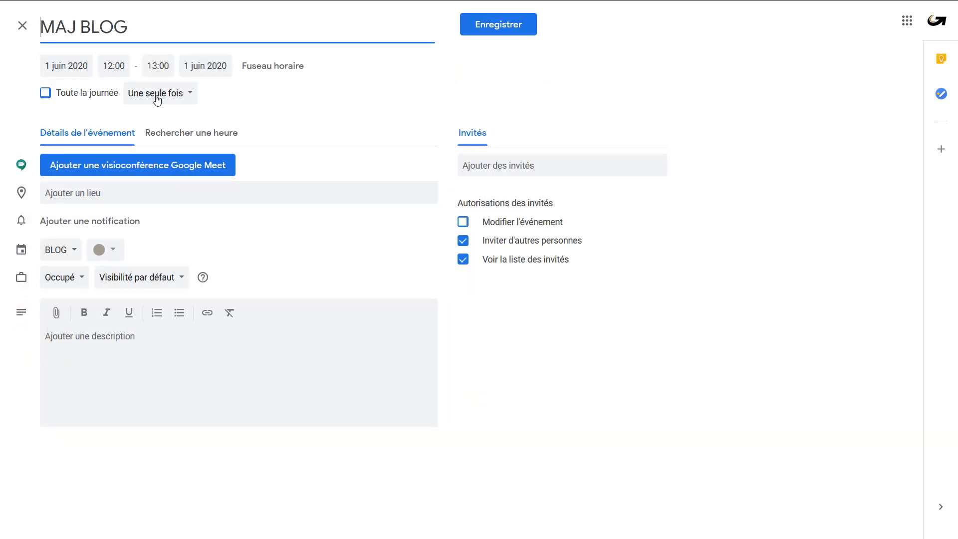
pyautogui.click(187, 97)
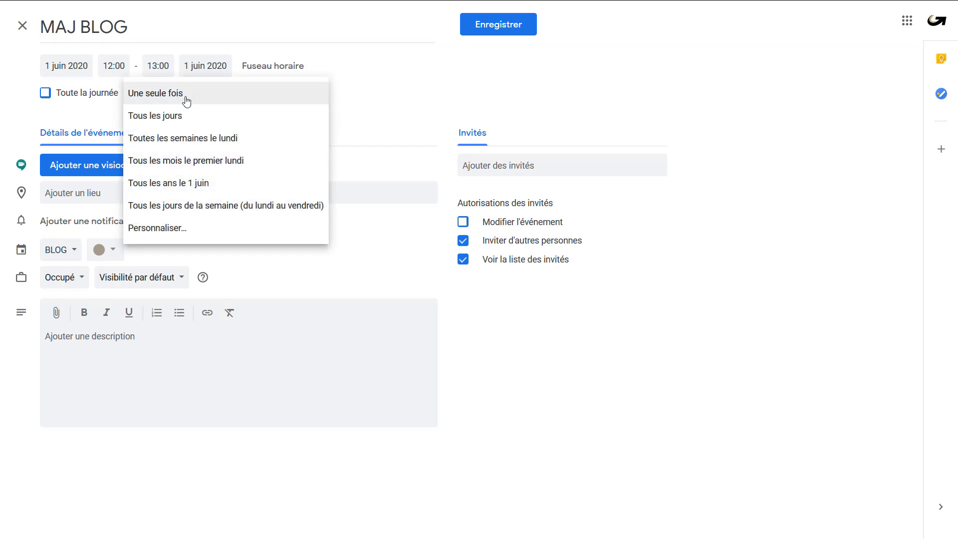
pyautogui.click(183, 228)
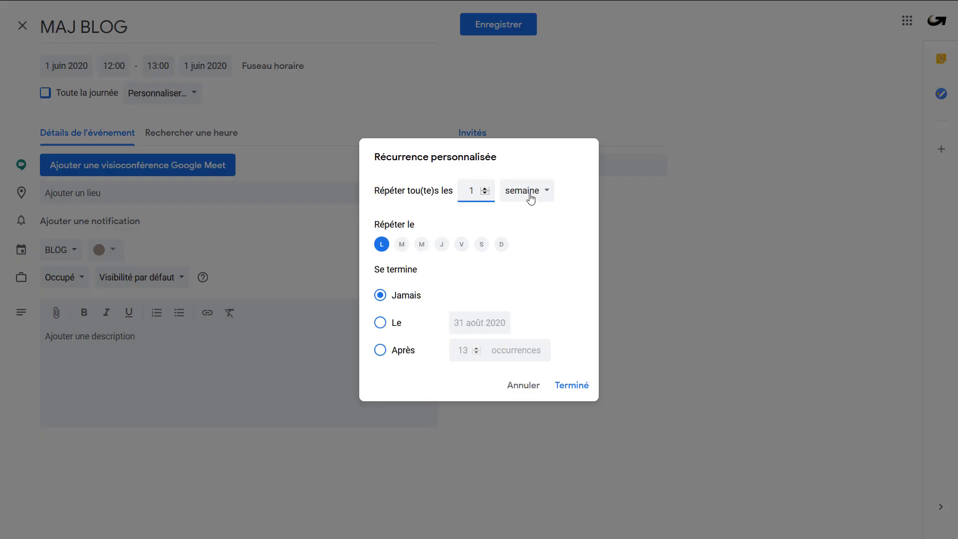
pyautogui.click(484, 188)
pyautogui.click(572, 385)
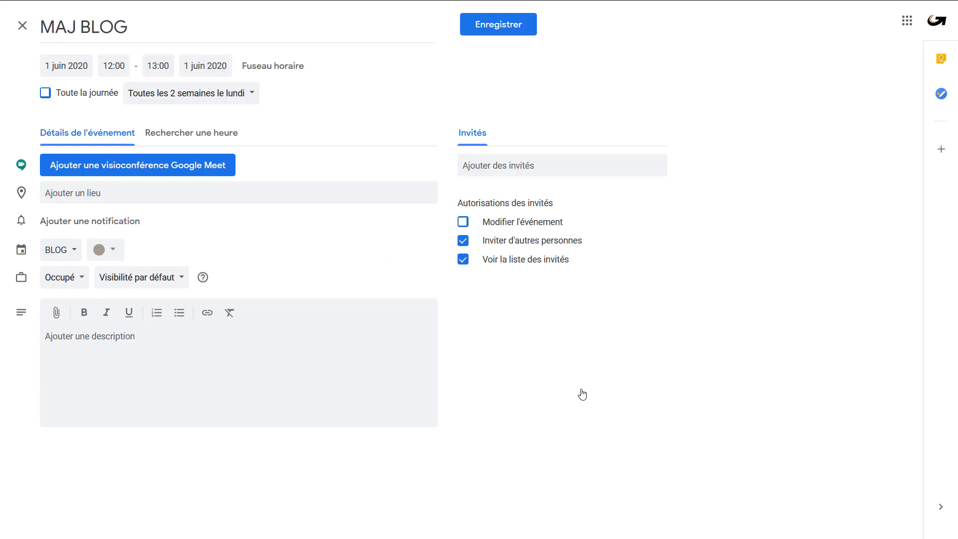
pyautogui.click(492, 29)
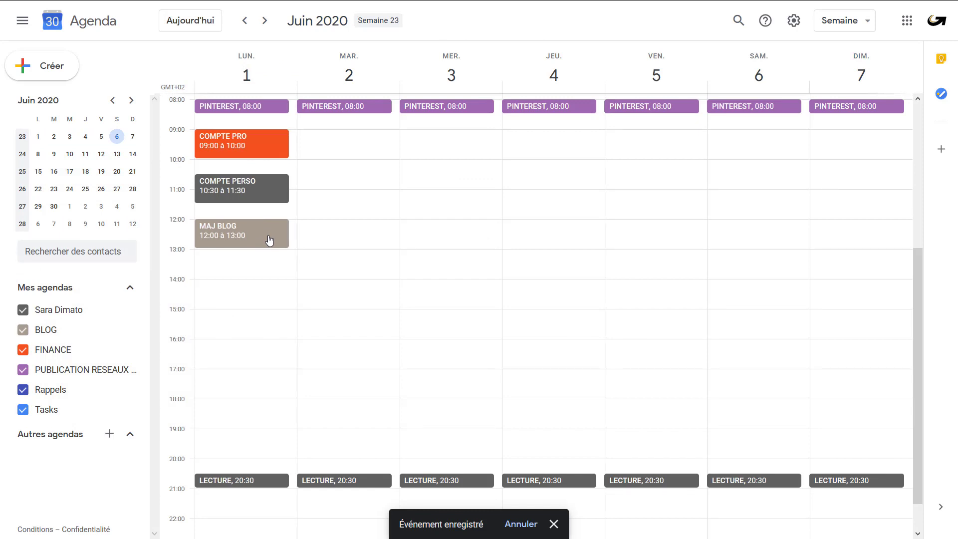
# Check the recurring events in the following weeks up to 29 June–5 July 2020, and return to the week of 1 June.
pyautogui.click(265, 23)
pyautogui.click(265, 22)
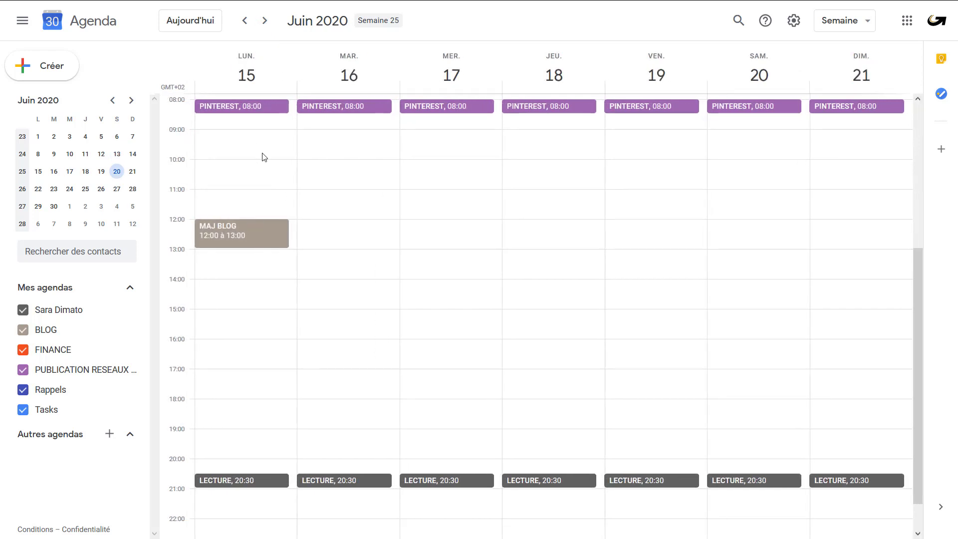
pyautogui.click(265, 27)
pyautogui.click(265, 27)
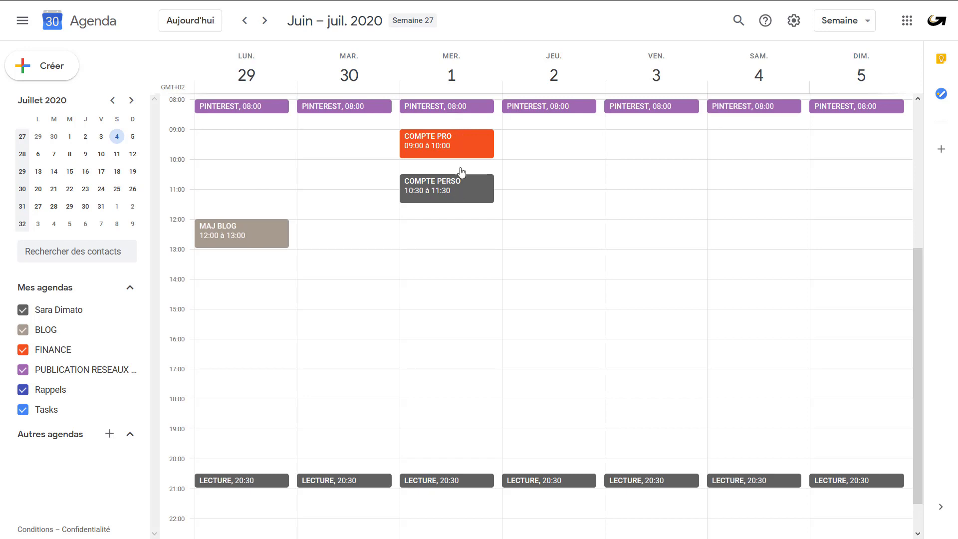
pyautogui.click(244, 21)
pyautogui.click(245, 20)
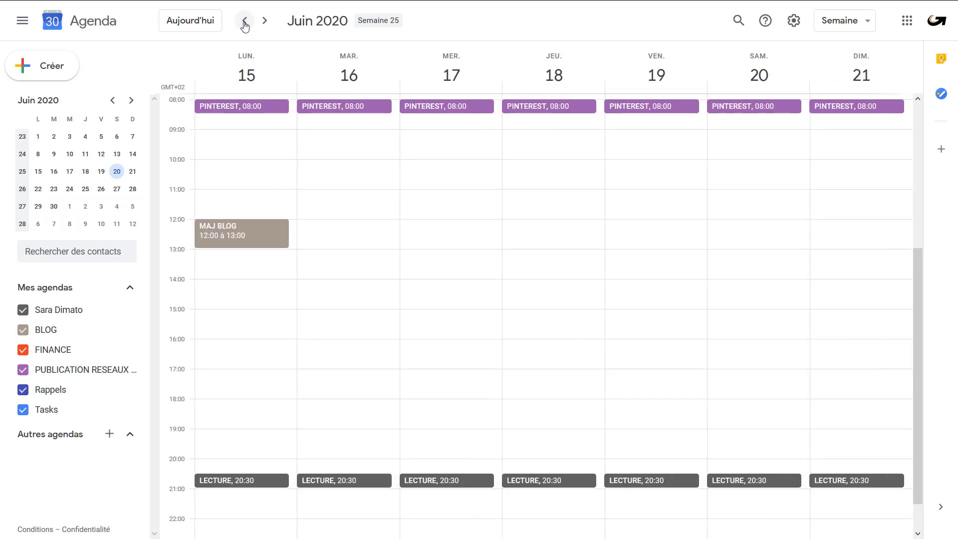
pyautogui.click(244, 21)
pyautogui.click(244, 20)
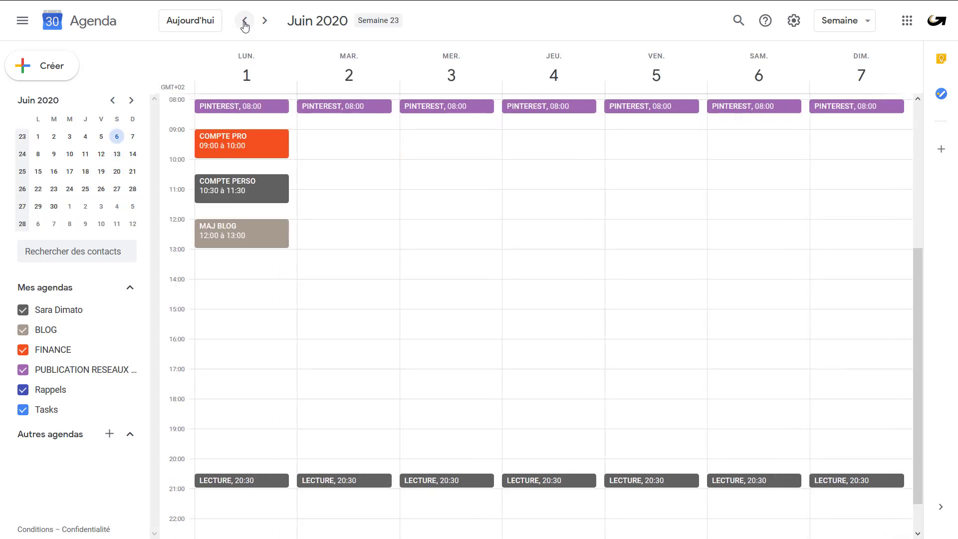
# Add an event titled CREATION IMAGES FB on Monday 1 June 2020 from 15:00 to 16:30 in the PUBLICATION RESEAUX SOCIAUX calendar.
pyautogui.click(209, 325)
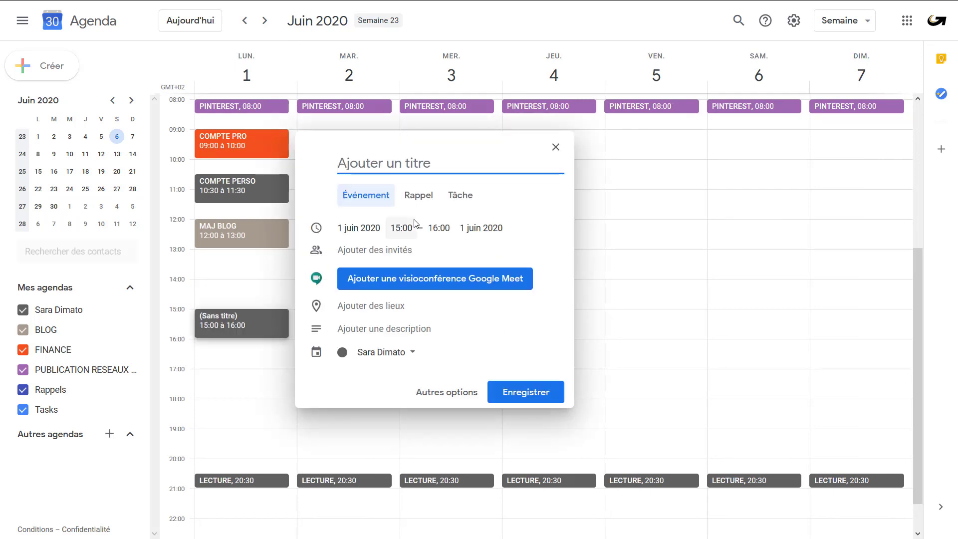
pyautogui.write('CREATION IMAGES FB')
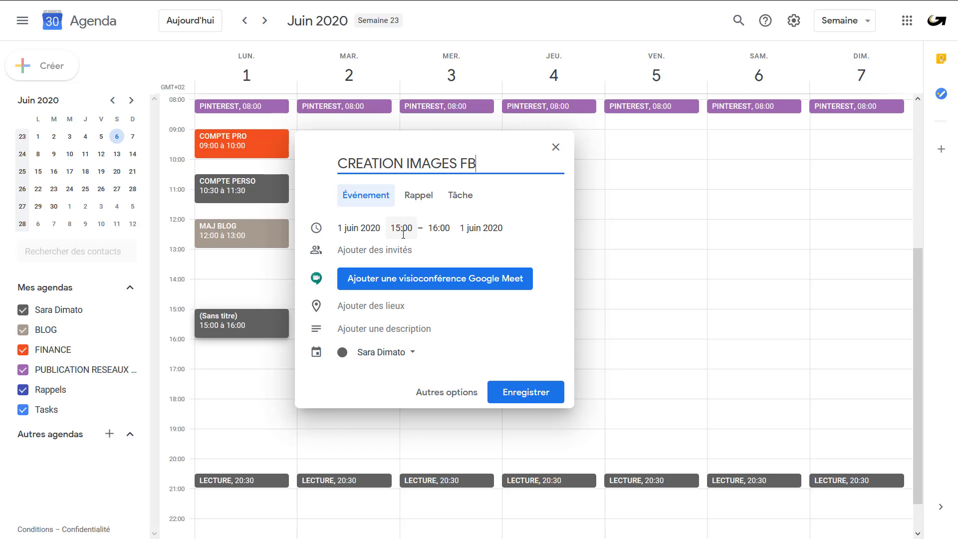
pyautogui.click(439, 236)
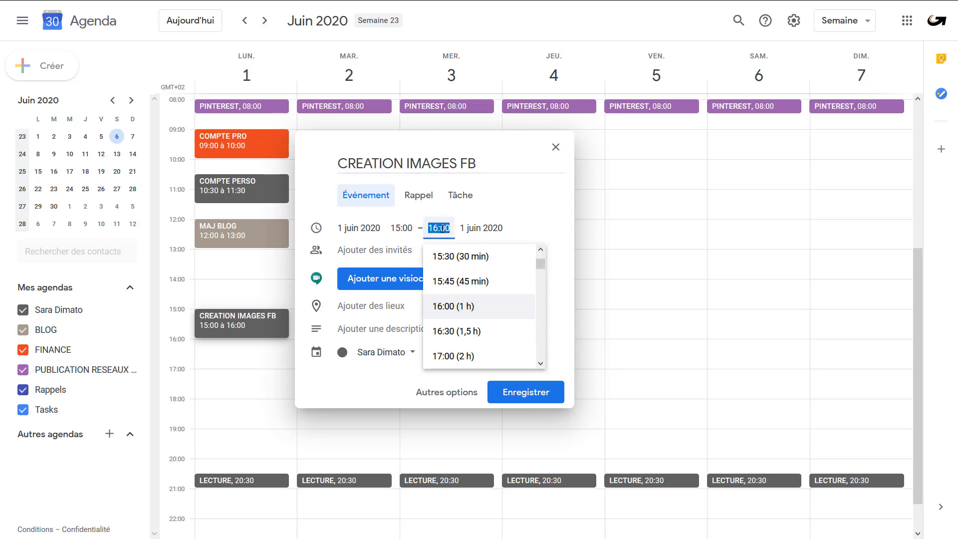
pyautogui.click(474, 330)
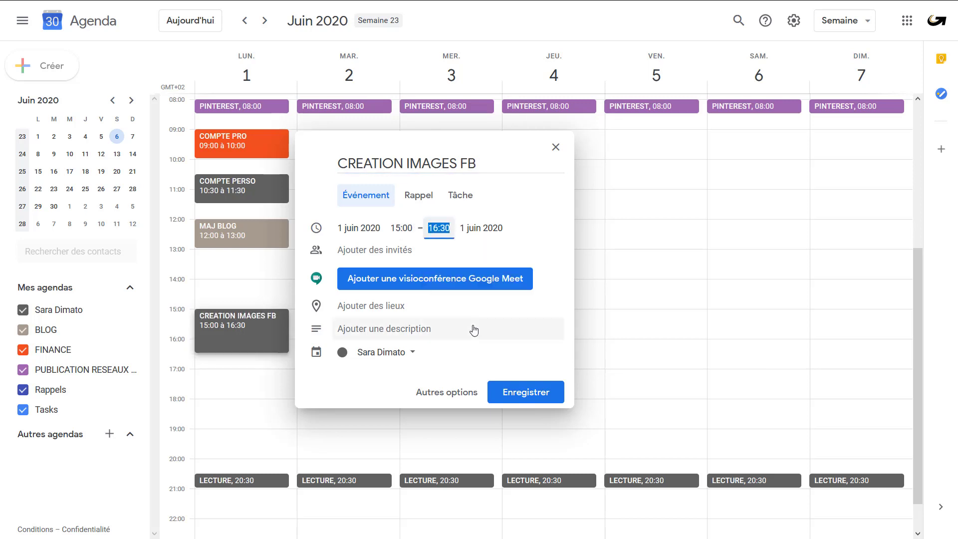
pyautogui.click(411, 352)
pyautogui.click(396, 420)
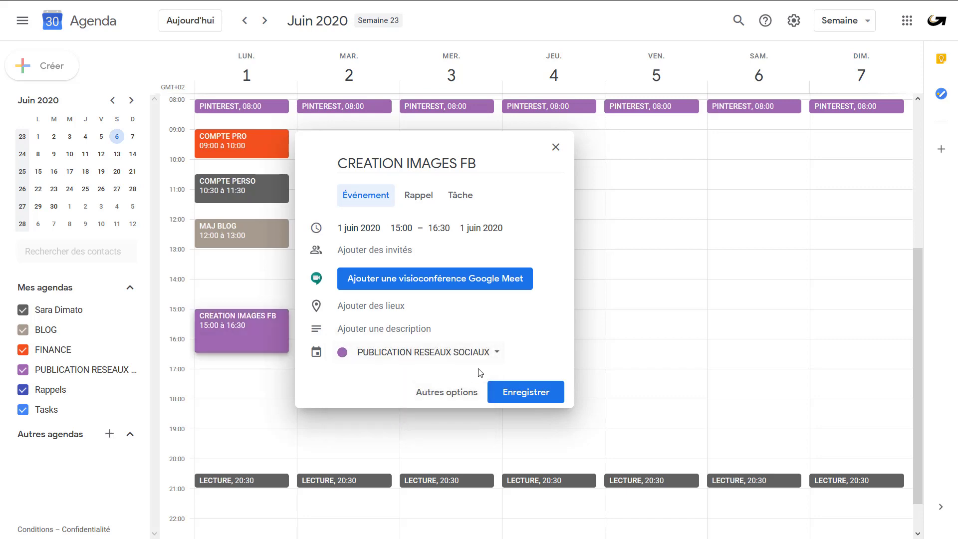
# Give CREATION IMAGES FB a custom recurrence of every 3 weeks on Wednesday only, never ending, and save the event.
pyautogui.click(453, 399)
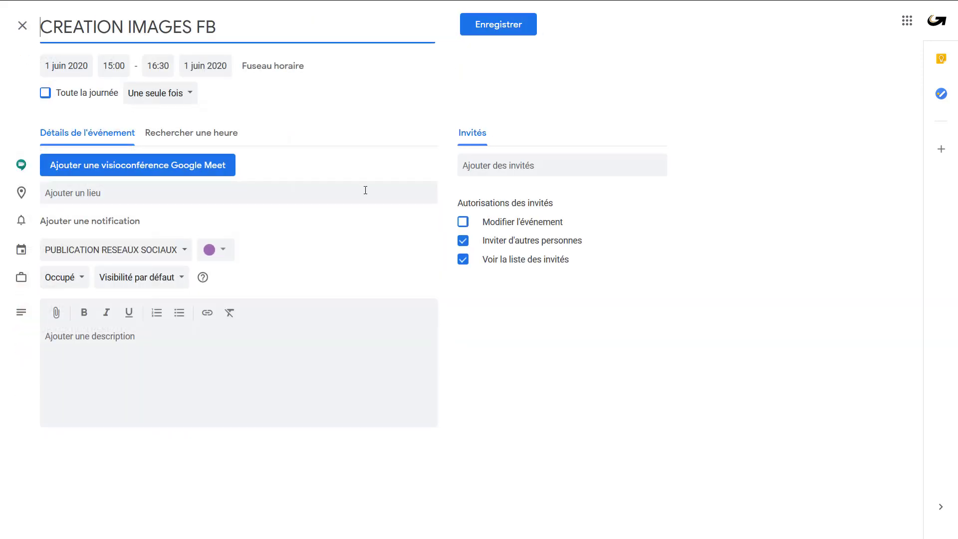
pyautogui.click(172, 94)
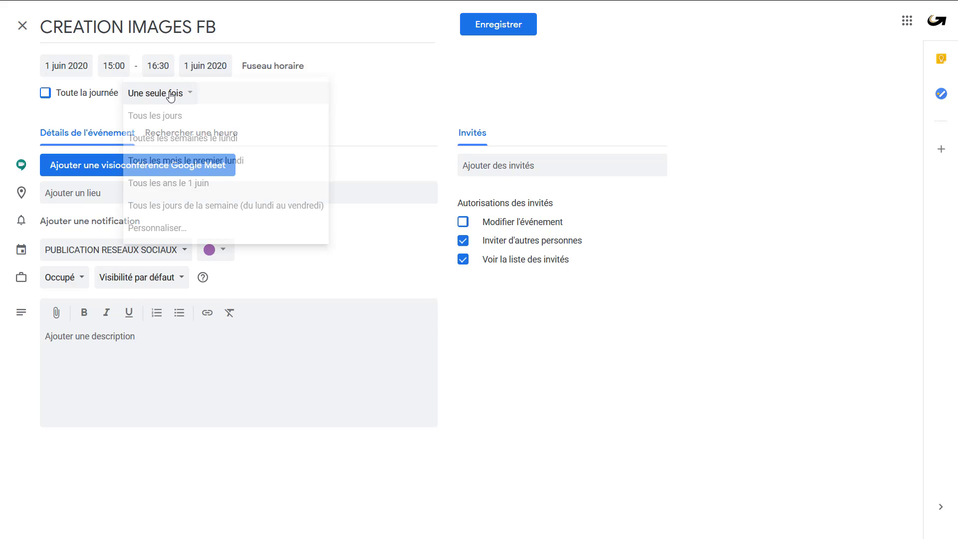
pyautogui.click(214, 233)
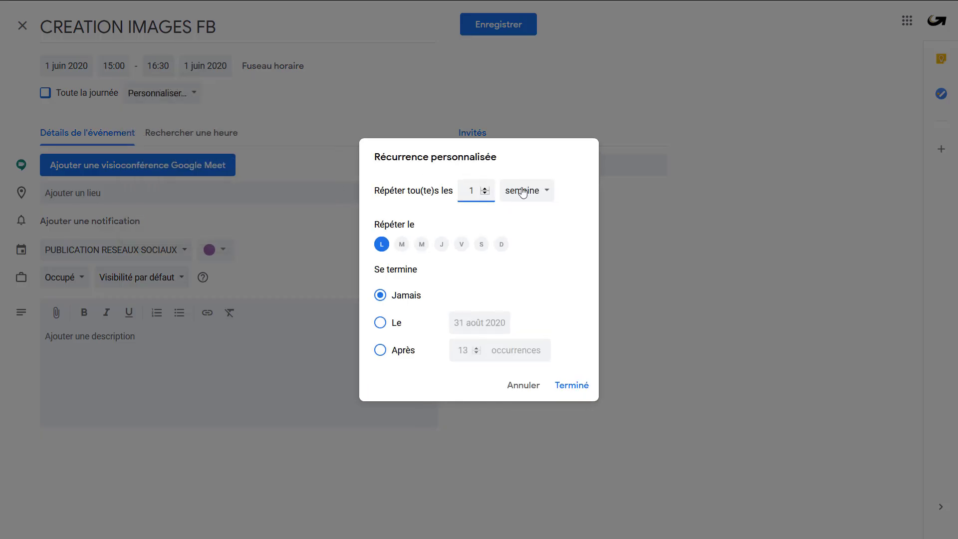
pyautogui.click(485, 188)
pyautogui.click(381, 247)
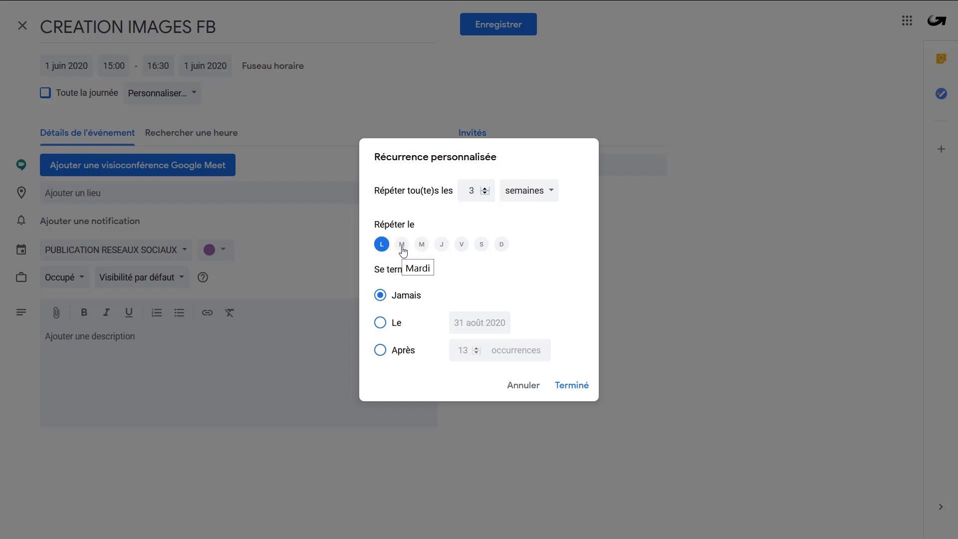
pyautogui.click(422, 246)
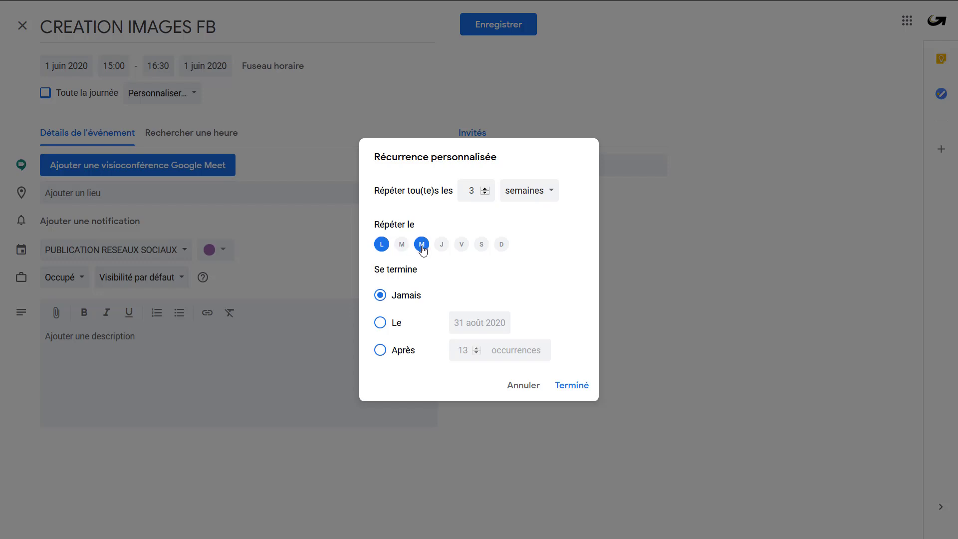
pyautogui.click(382, 246)
pyautogui.click(572, 388)
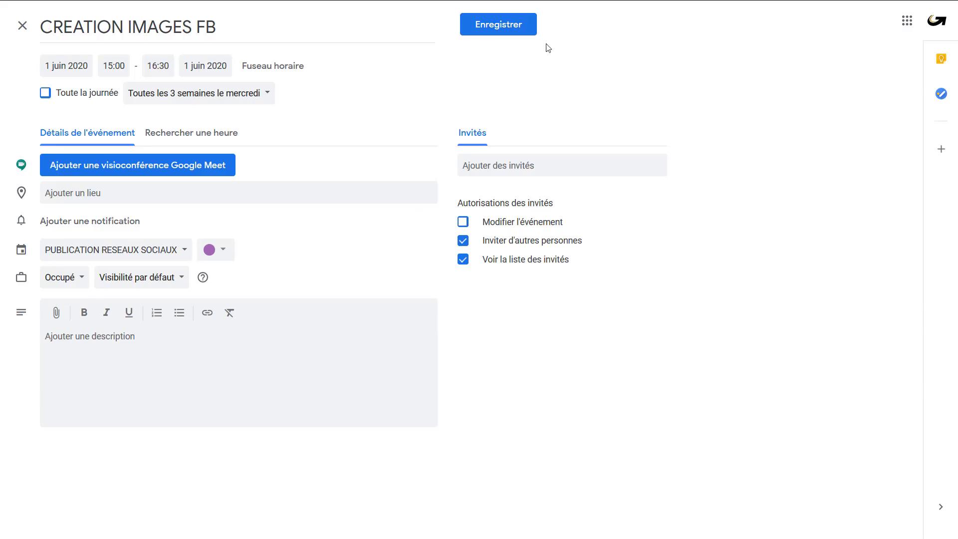
pyautogui.click(515, 30)
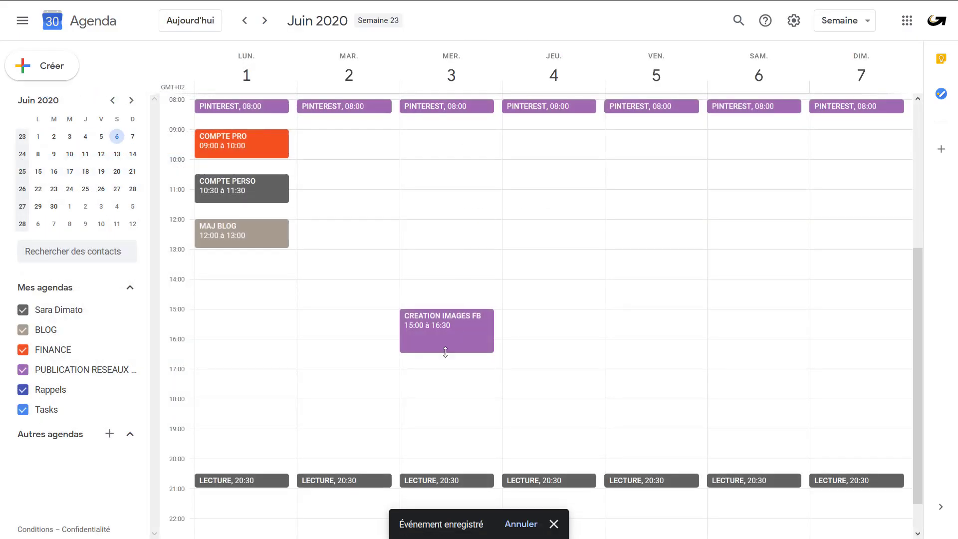
# Check the CREATION IMAGES FB recurrence in the week of 22–28 June 2020.
pyautogui.click(264, 20)
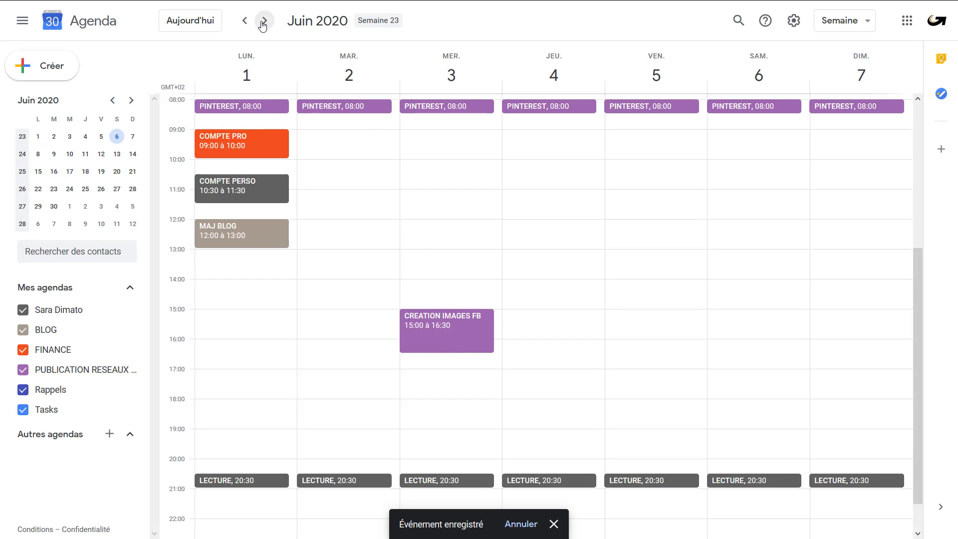
pyautogui.click(264, 21)
pyautogui.click(264, 20)
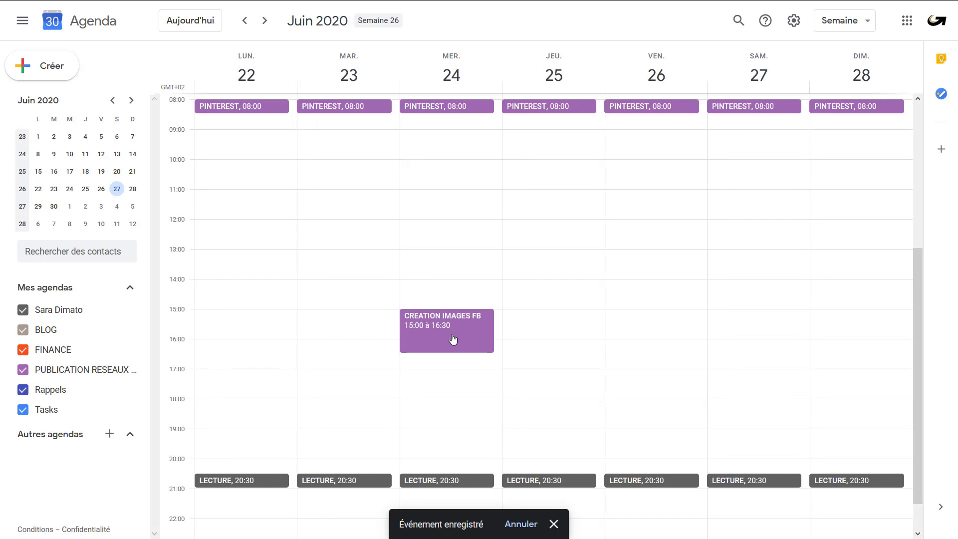
# Go back to the week of 1 June 2020 and draft an event titled SCRIPT VIDEO YTB on Monday 1 June from 14:00 to 15:00.
pyautogui.click(246, 22)
pyautogui.click(245, 22)
pyautogui.click(246, 22)
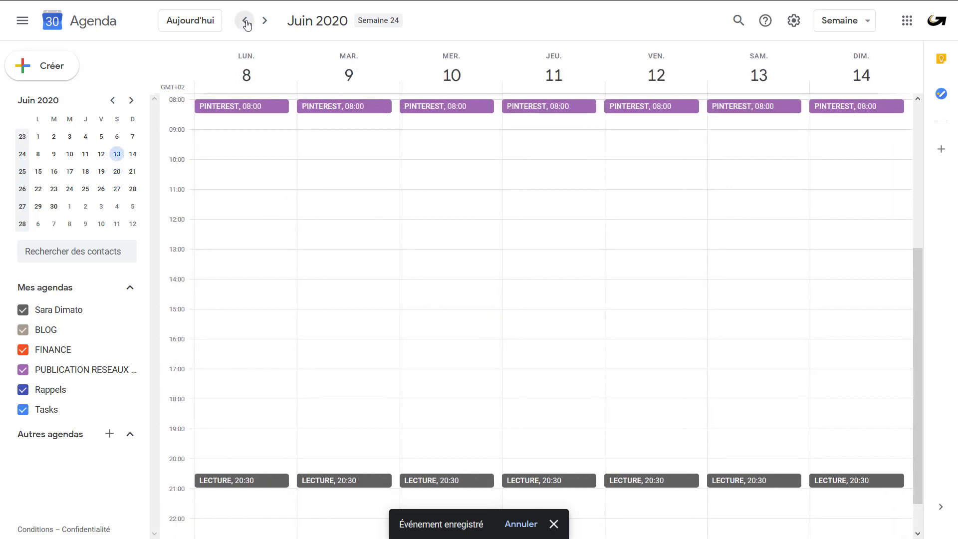
pyautogui.click(202, 288)
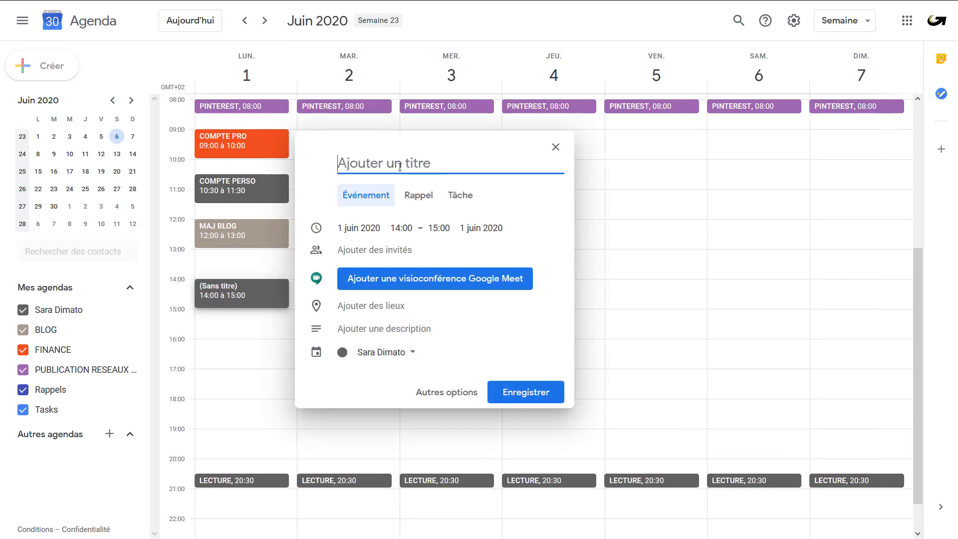
pyautogui.write('SCRIPT')
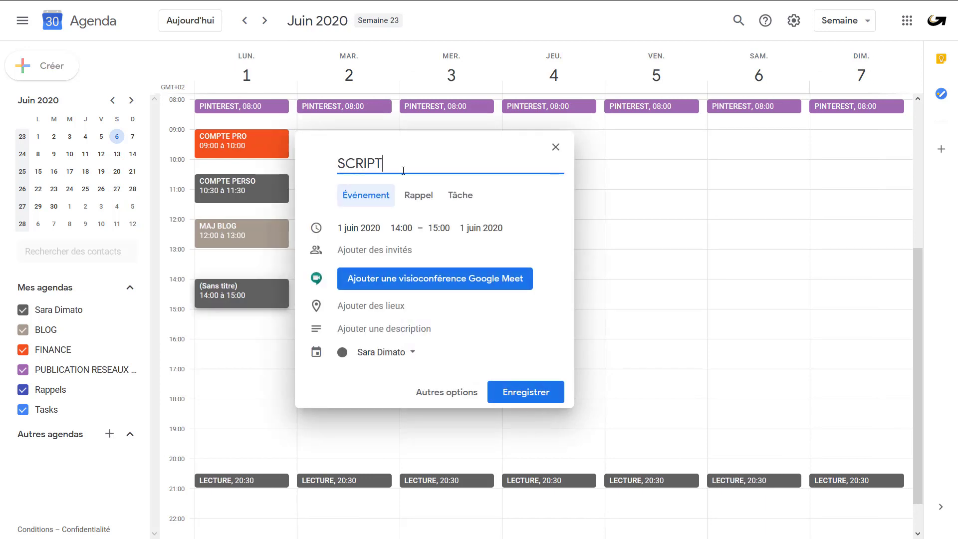
pyautogui.write(' VIDEO YTB')
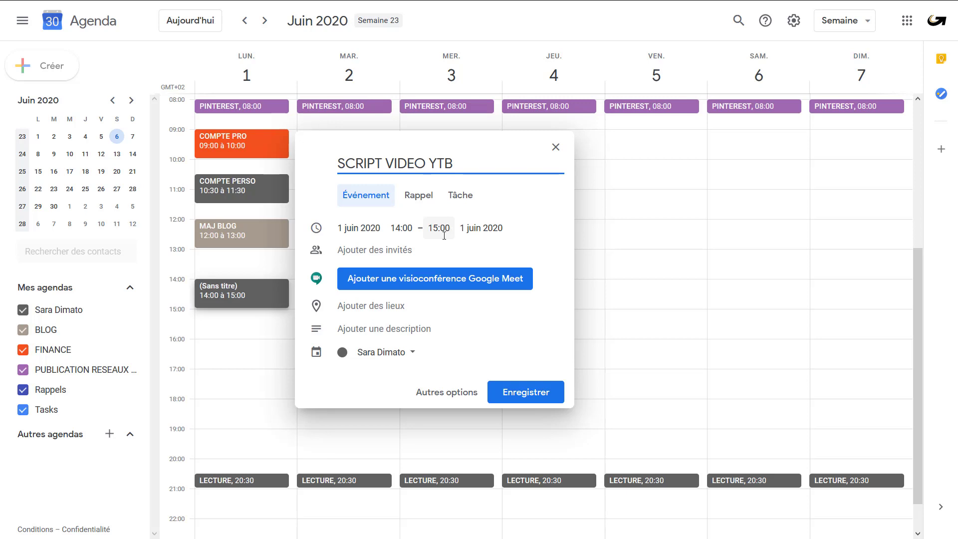
# Give SCRIPT VIDEO YTB a custom recurrence of every week on Monday, Tuesday, Wednesday, Thursday and Friday.
pyautogui.click(444, 235)
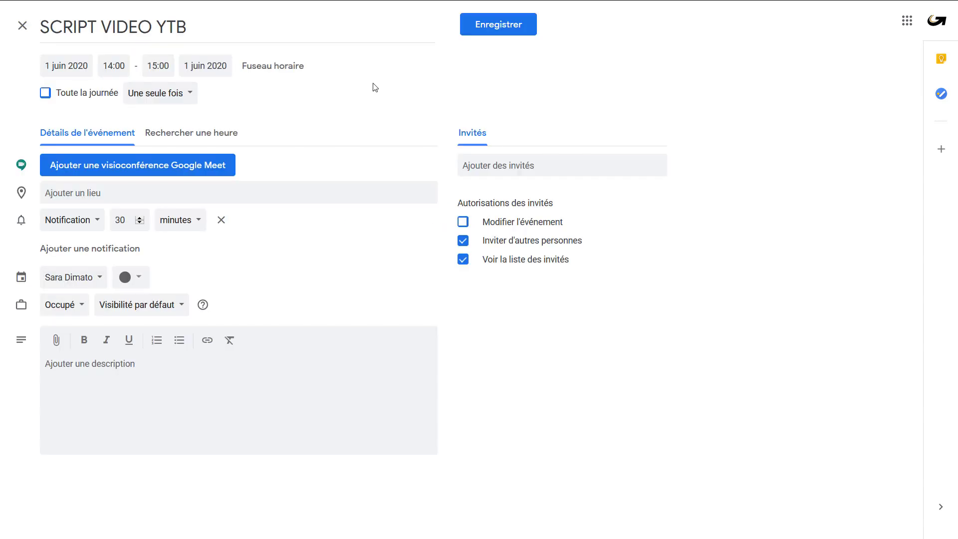
pyautogui.click(192, 95)
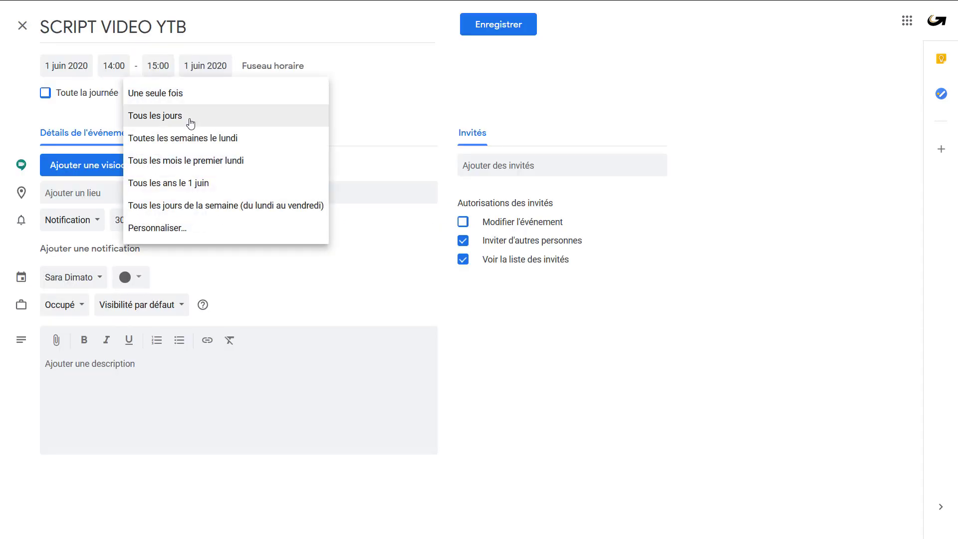
pyautogui.click(184, 227)
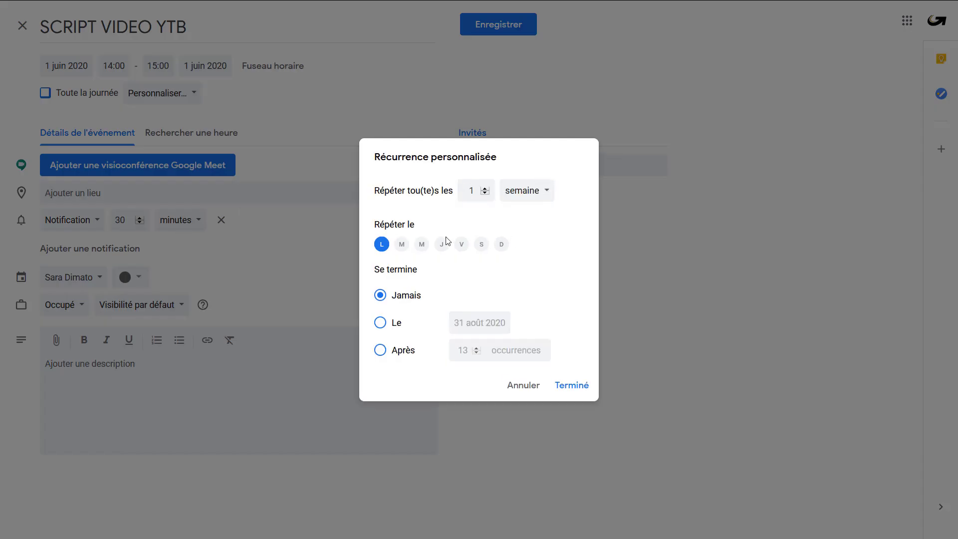
pyautogui.click(403, 252)
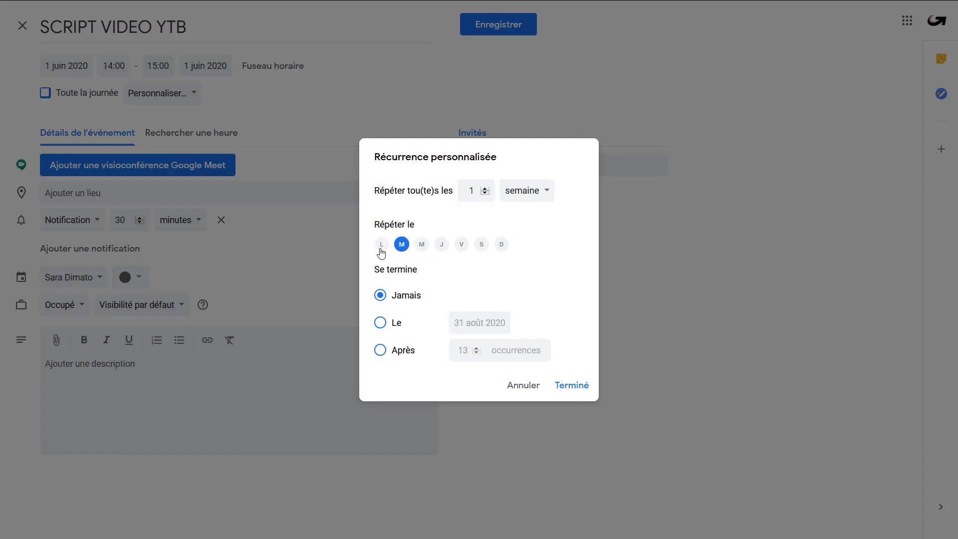
pyautogui.click(383, 250)
pyautogui.click(422, 249)
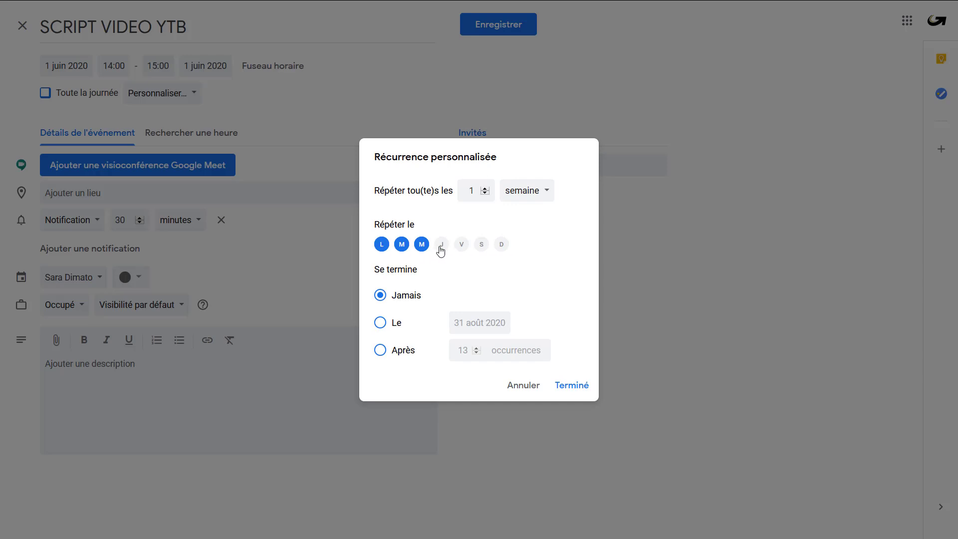
pyautogui.click(442, 249)
pyautogui.click(463, 247)
pyautogui.click(573, 385)
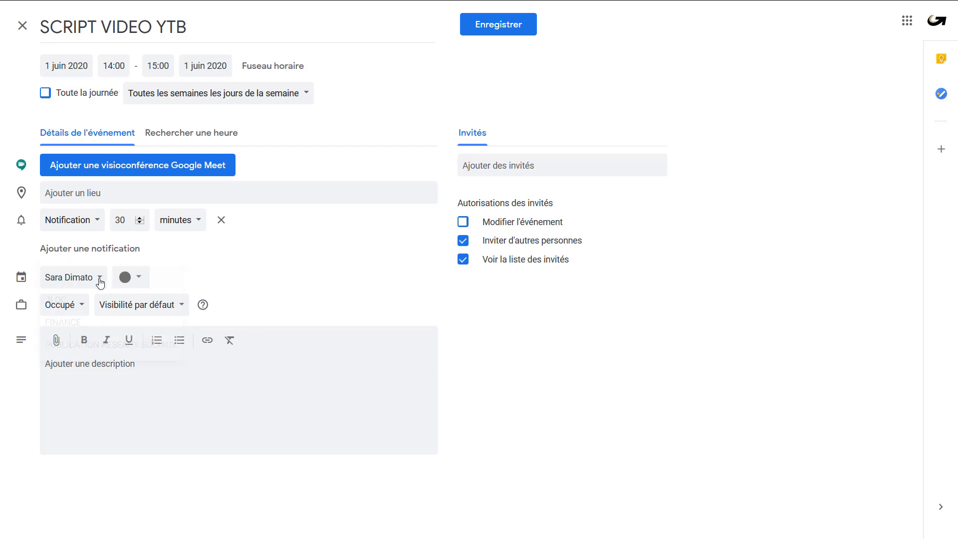
# Assign SCRIPT VIDEO YTB to the PUBLICATION RESEAUX SOCIAUX calendar and save the event.
pyautogui.click(97, 278)
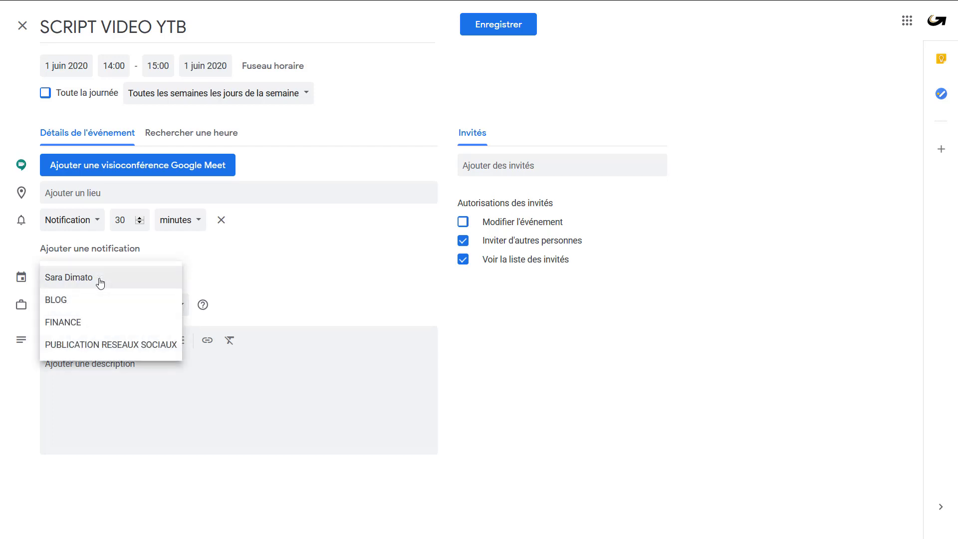
pyautogui.click(95, 347)
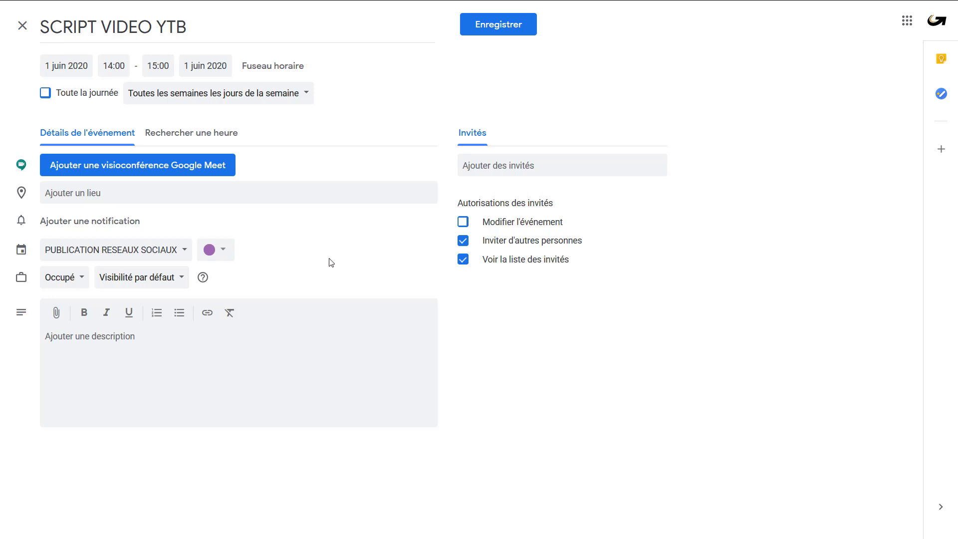
pyautogui.click(497, 24)
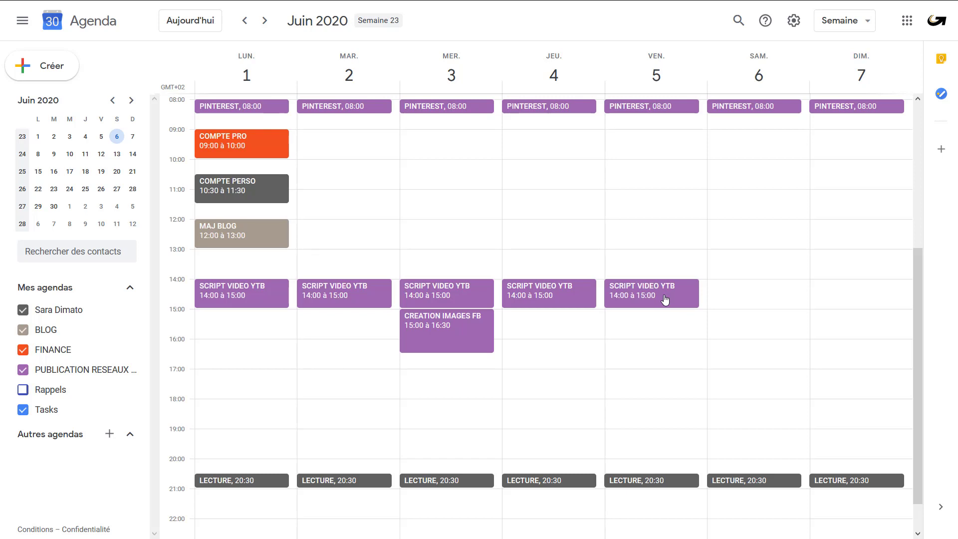
# Edit the SCRIPT VIDEO YTB event of Monday 1 June and set its custom recurrence to end after 60 occurrences.
pyautogui.click(241, 300)
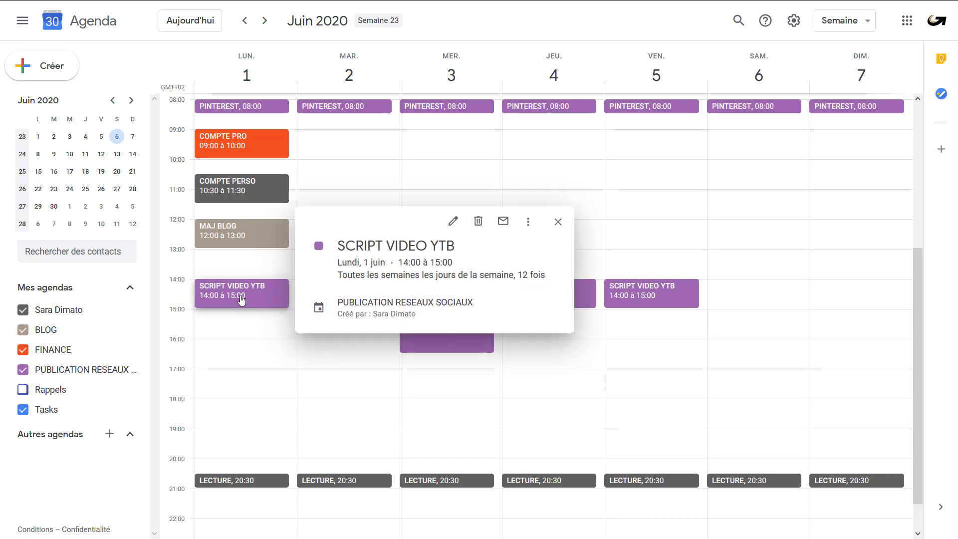
pyautogui.click(453, 221)
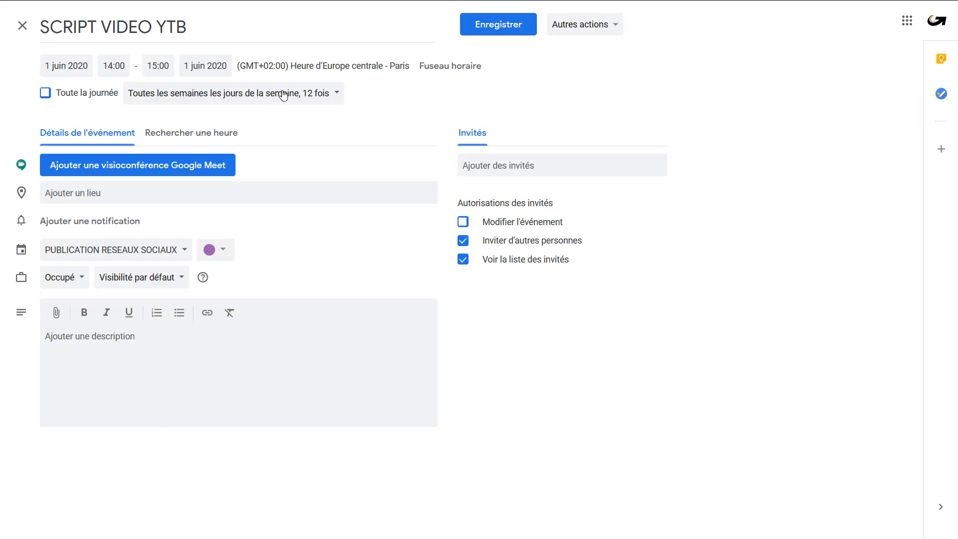
pyautogui.click(281, 94)
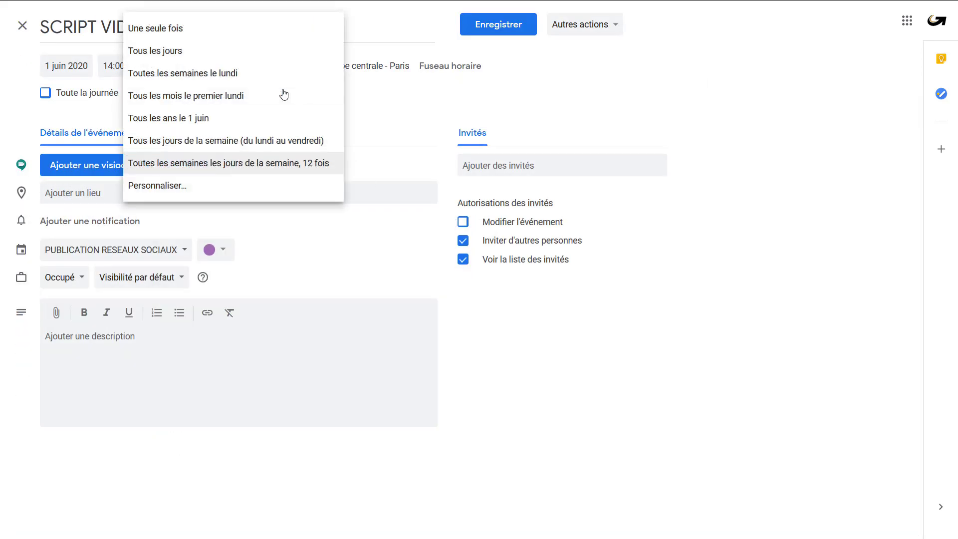
pyautogui.click(206, 186)
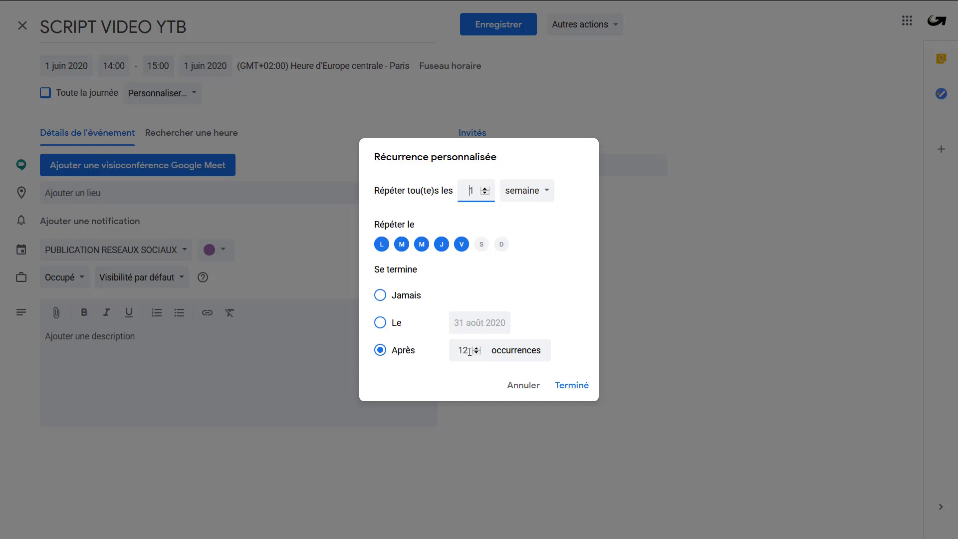
pyautogui.moveTo(470, 352); pyautogui.dragTo(449, 350)
pyautogui.write('60')
pyautogui.click(578, 385)
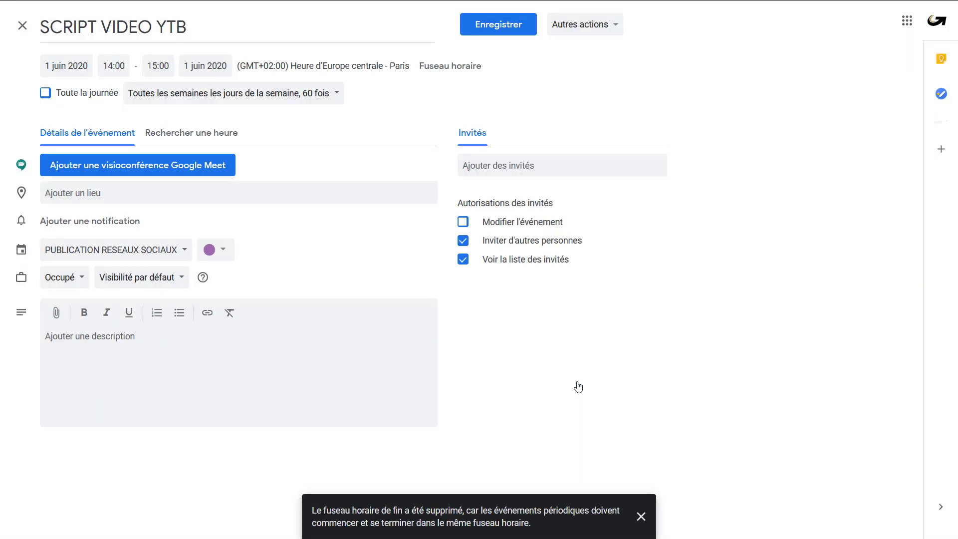
# Save the SCRIPT VIDEO YTB recurrence change for all events in the series.
pyautogui.click(504, 25)
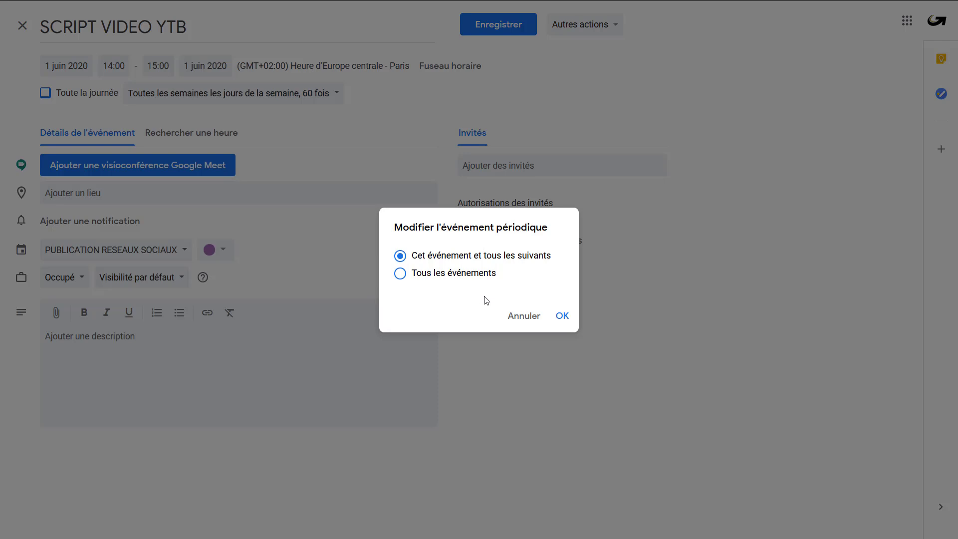
pyautogui.click(400, 273)
pyautogui.click(562, 317)
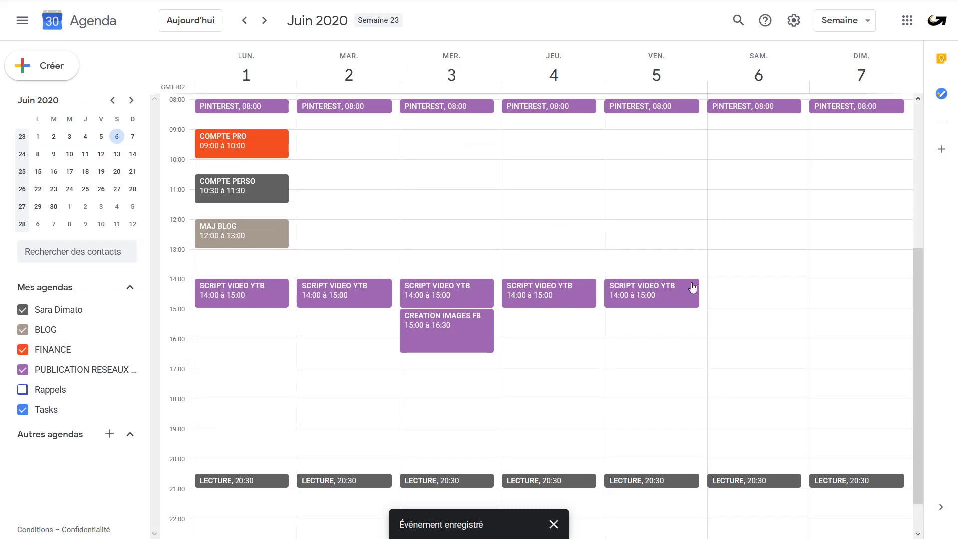
# Check the SCRIPT VIDEO YTB occurrences week by week up to the week of 24–30 August 2020.
pyautogui.click(265, 21)
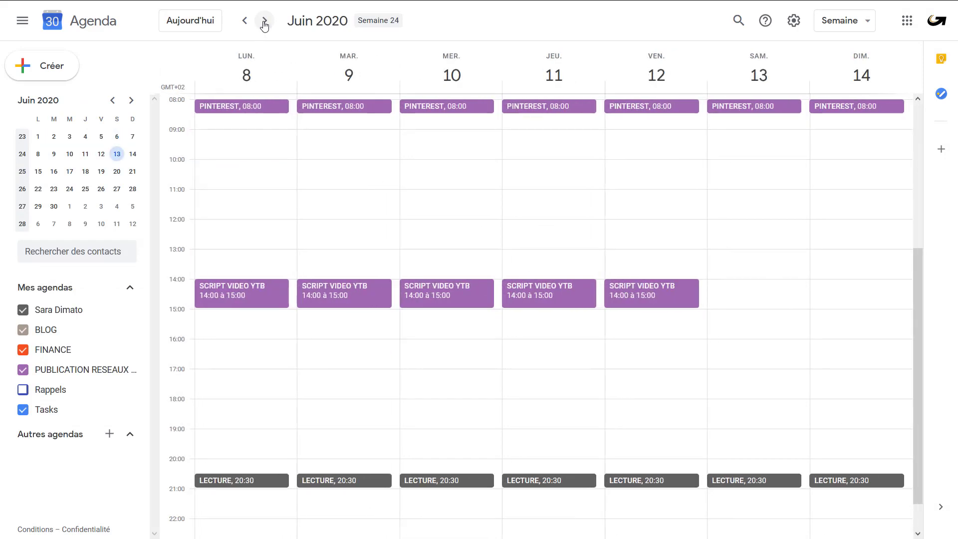
pyautogui.click(265, 21)
pyautogui.click(265, 21)
pyautogui.click(264, 21)
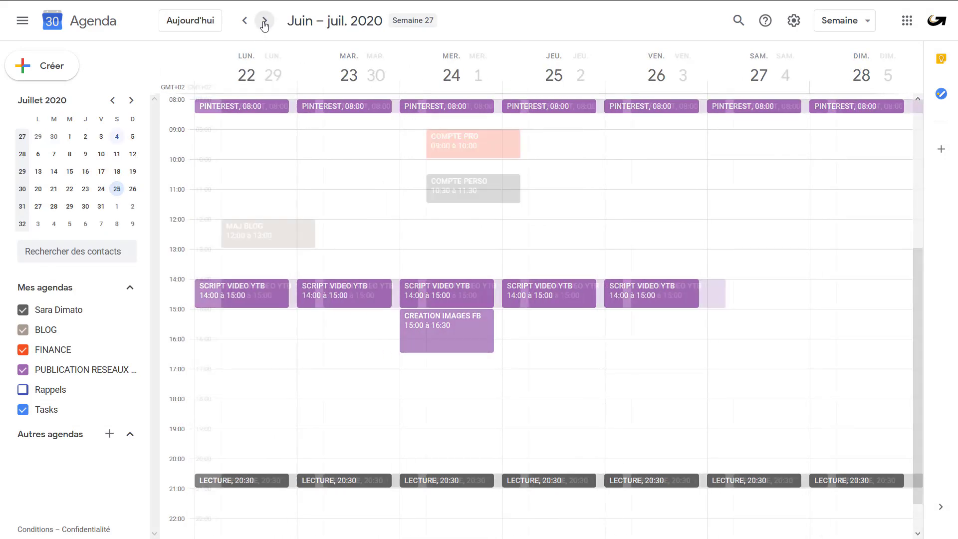
pyautogui.click(264, 21)
pyautogui.click(264, 21)
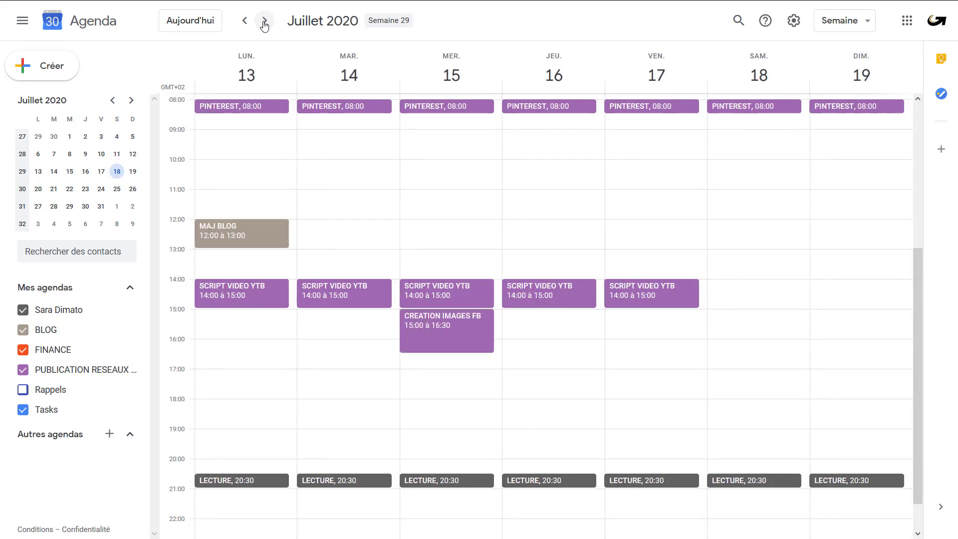
pyautogui.click(265, 21)
pyautogui.click(264, 21)
pyautogui.click(264, 21)
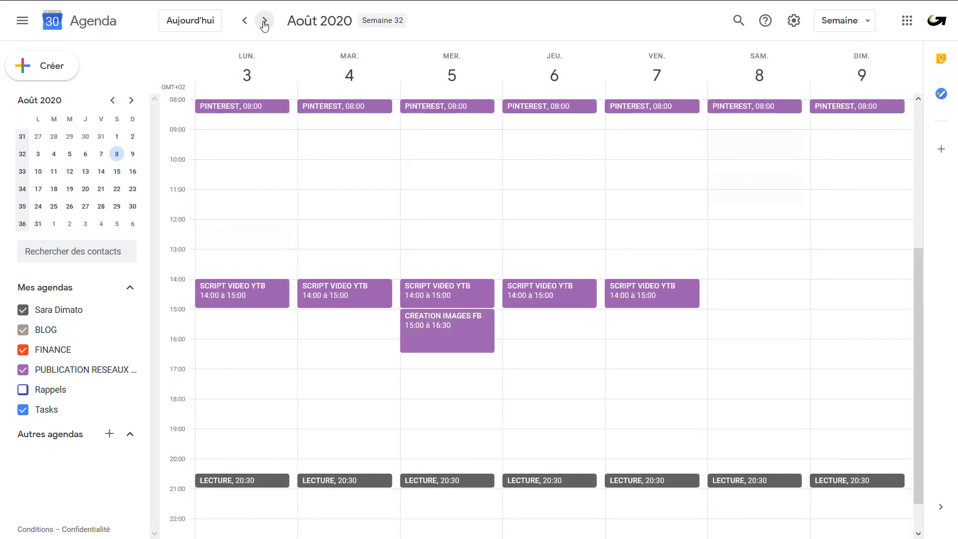
pyautogui.click(264, 21)
pyautogui.click(264, 21)
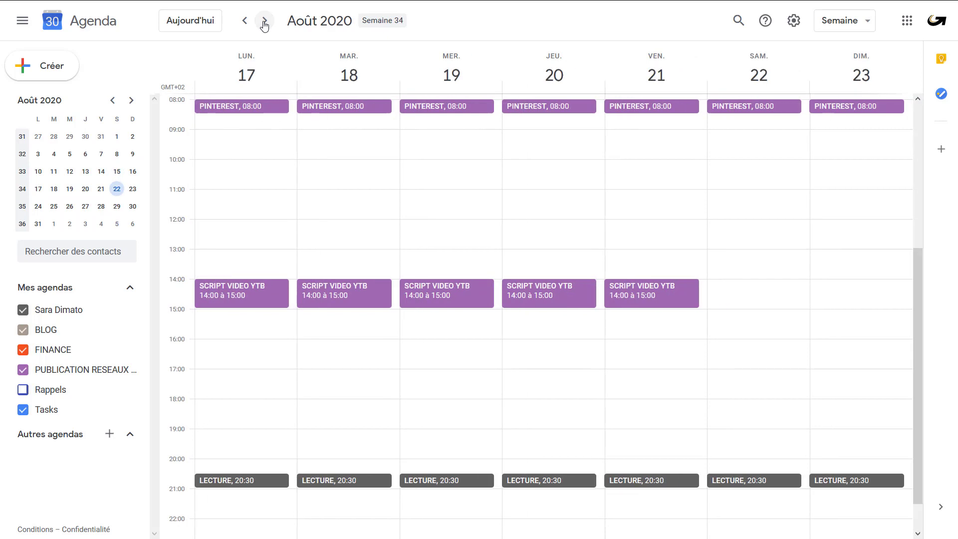
pyautogui.click(265, 21)
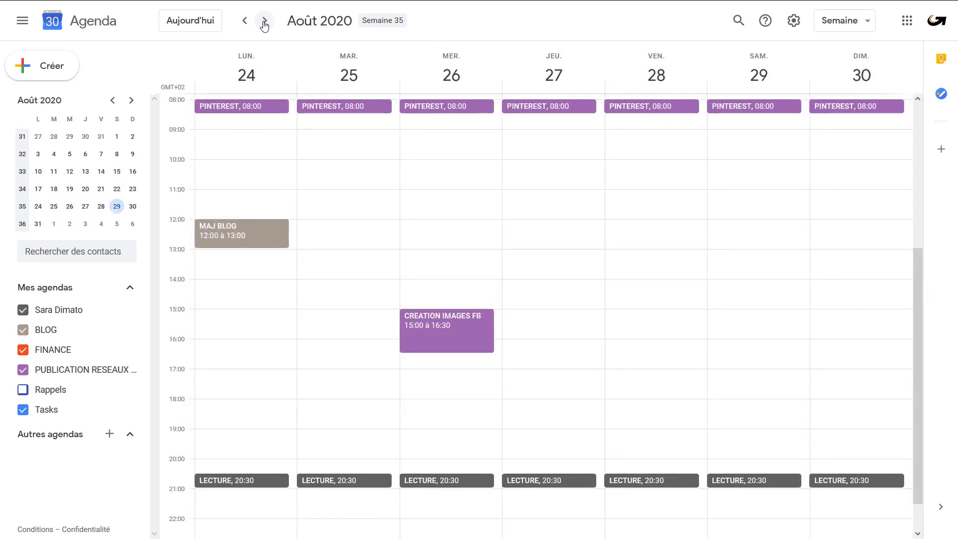
# Browse back through the weeks from late August to the week of 1–7 June 2020.
pyautogui.click(246, 22)
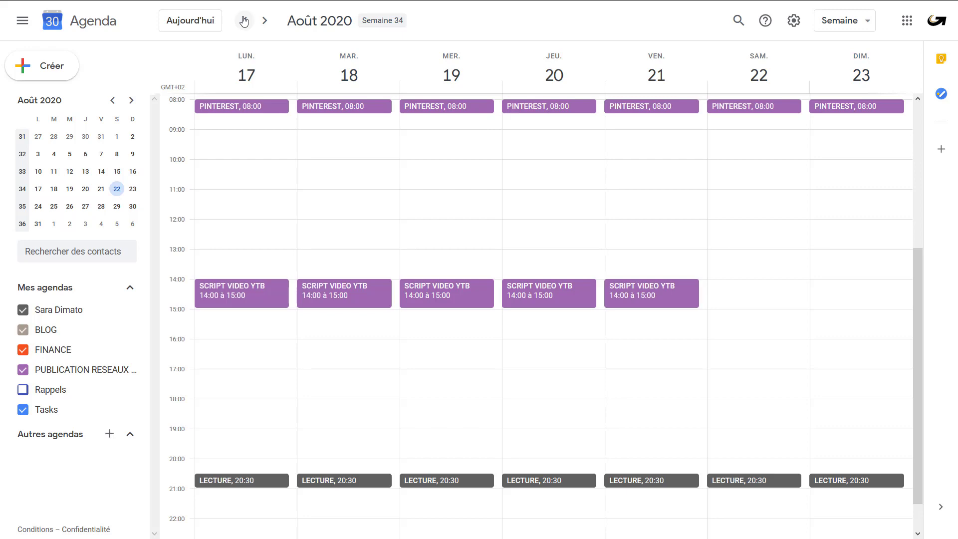
pyautogui.click(244, 21)
pyautogui.click(244, 21)
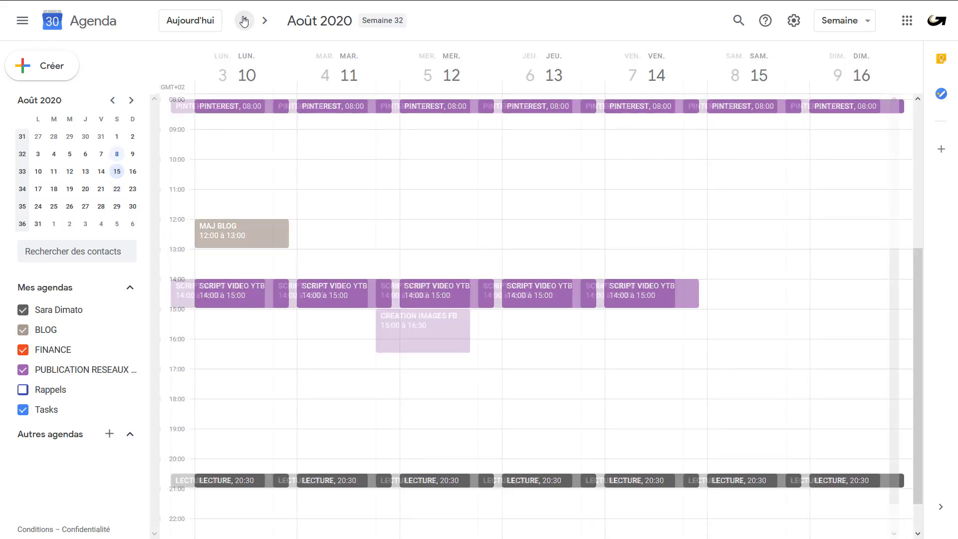
pyautogui.click(244, 21)
pyautogui.click(244, 21)
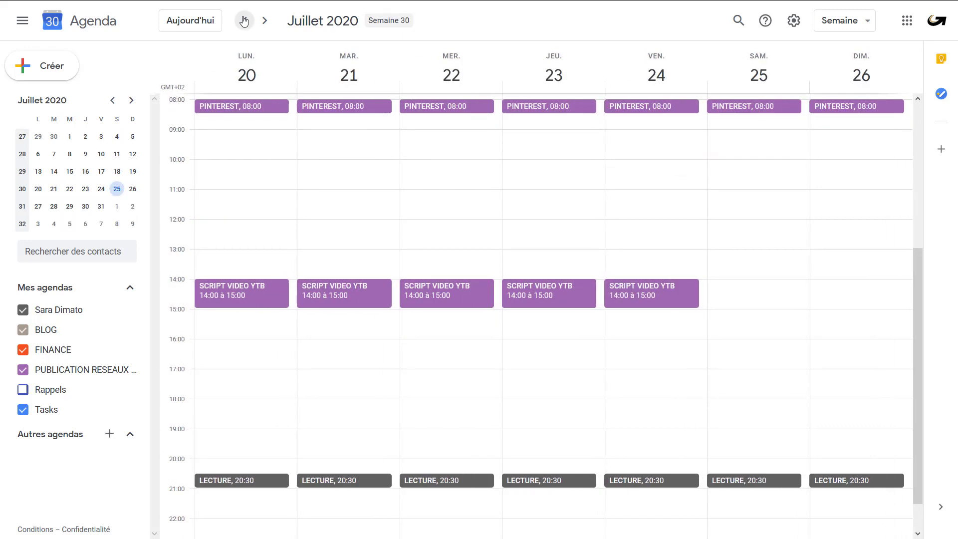
pyautogui.click(244, 21)
pyautogui.click(244, 20)
pyautogui.click(244, 21)
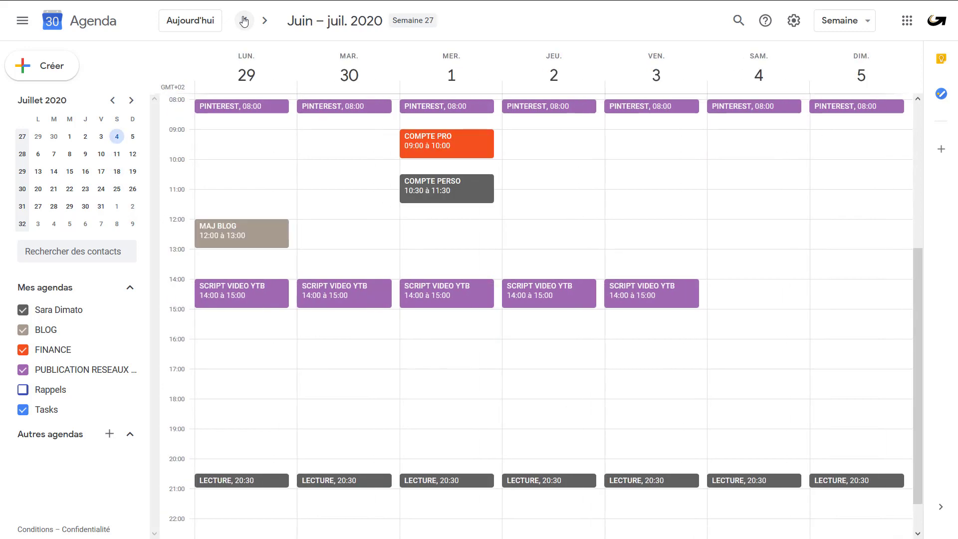
pyautogui.click(244, 21)
pyautogui.click(244, 20)
pyautogui.click(244, 20)
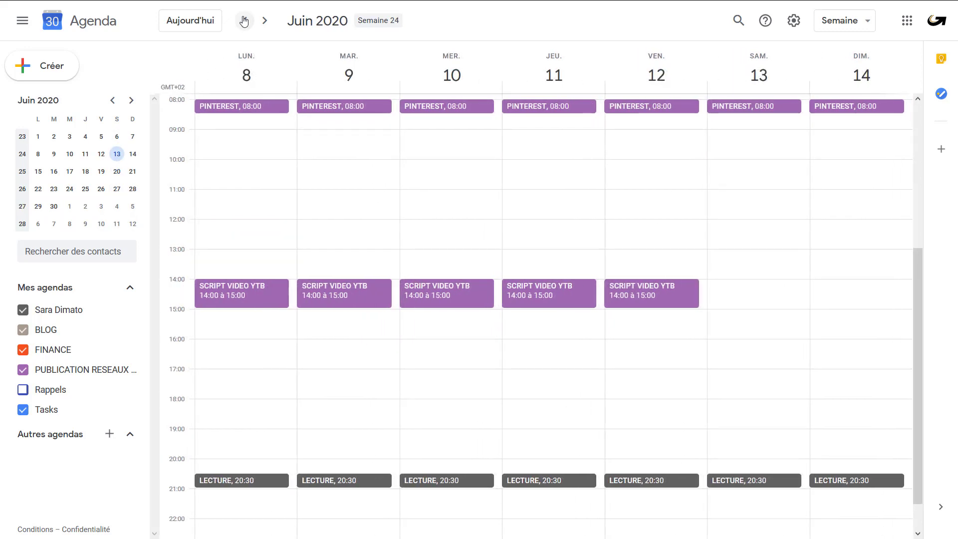
pyautogui.click(244, 20)
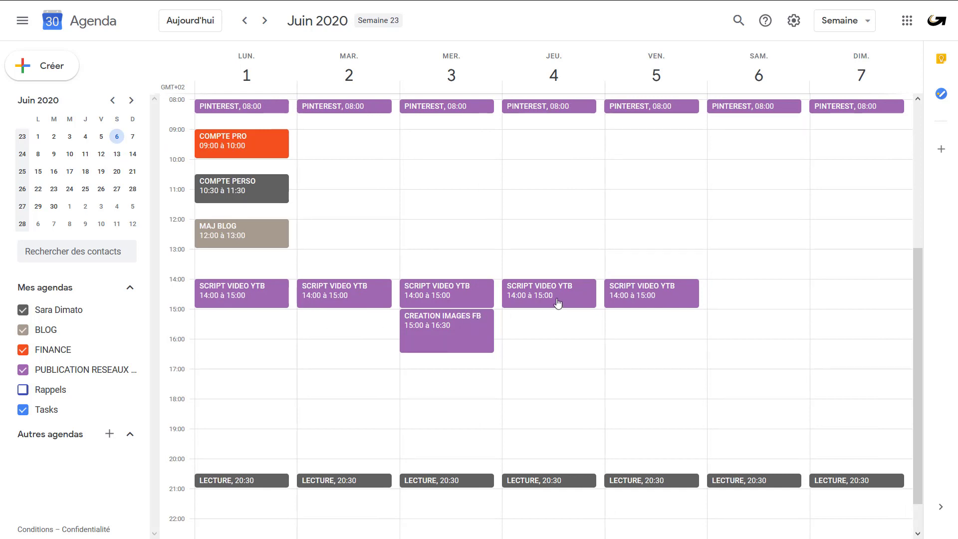
# Move only the Thursday 4 June occurrence of SCRIPT VIDEO YTB to 15:00–16:00.
pyautogui.moveTo(558, 302); pyautogui.dragTo(557, 335)
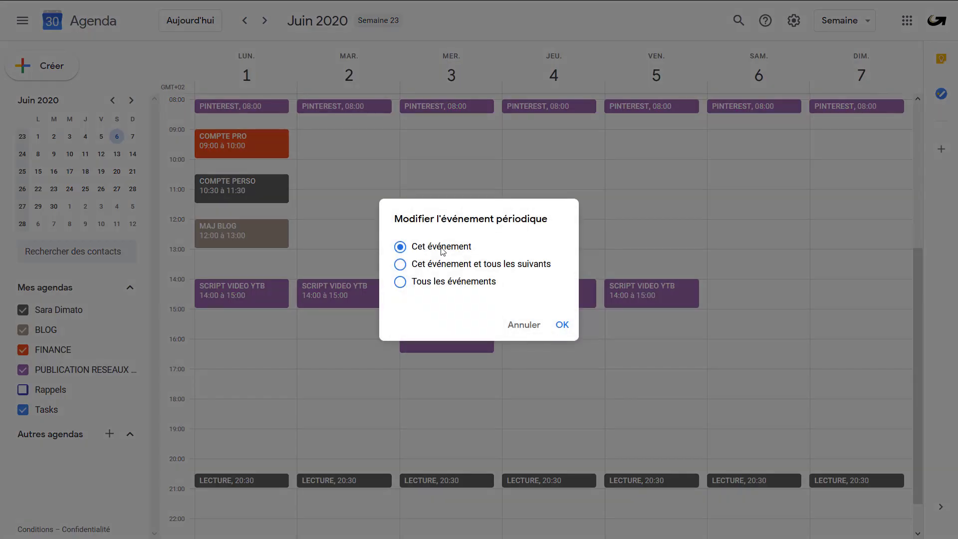
pyautogui.click(562, 324)
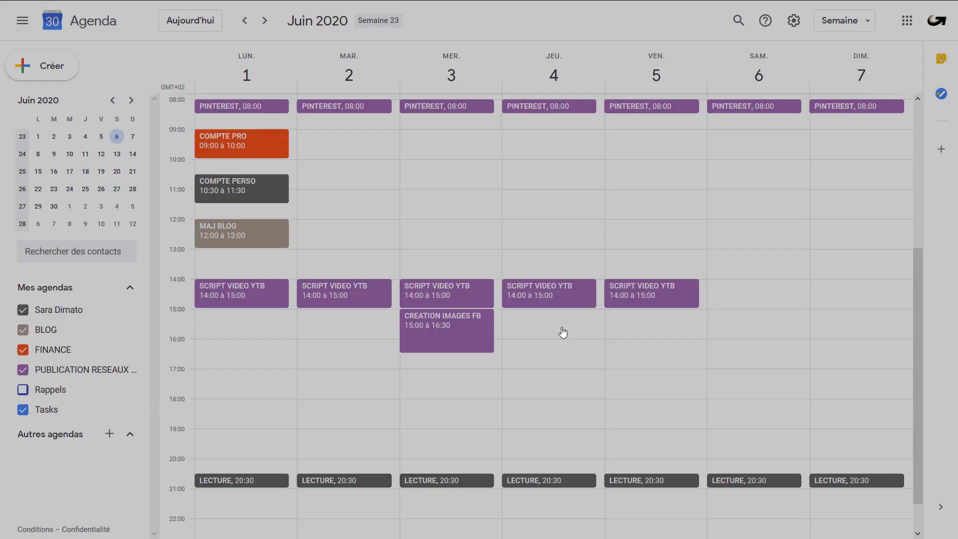
# Create a lunch event titled DEJ plus the guest's first name on Thursday 4 June, 13:00–14:00, in the PUBLICATION RESEAUX SOCIAUX calendar.
pyautogui.click(530, 273)
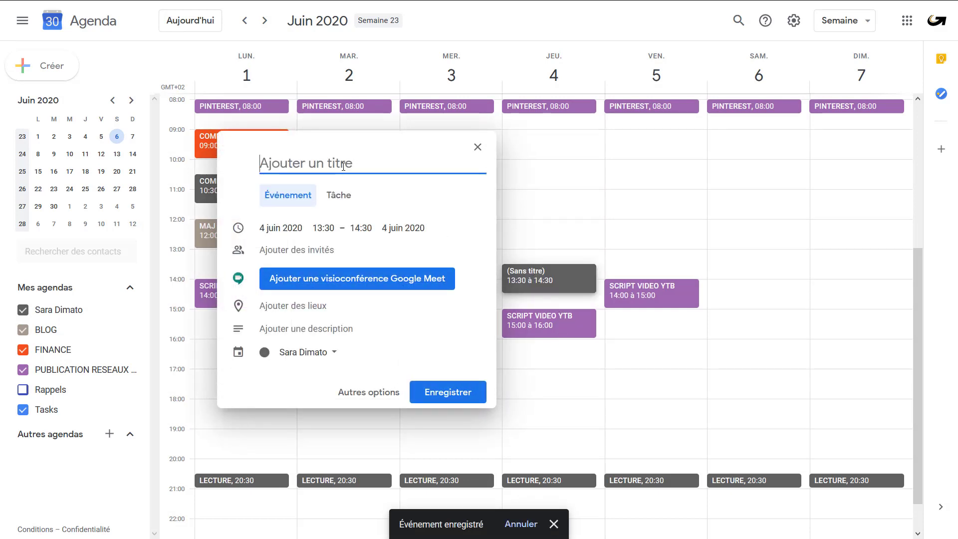
pyautogui.write('DEJ TIM')
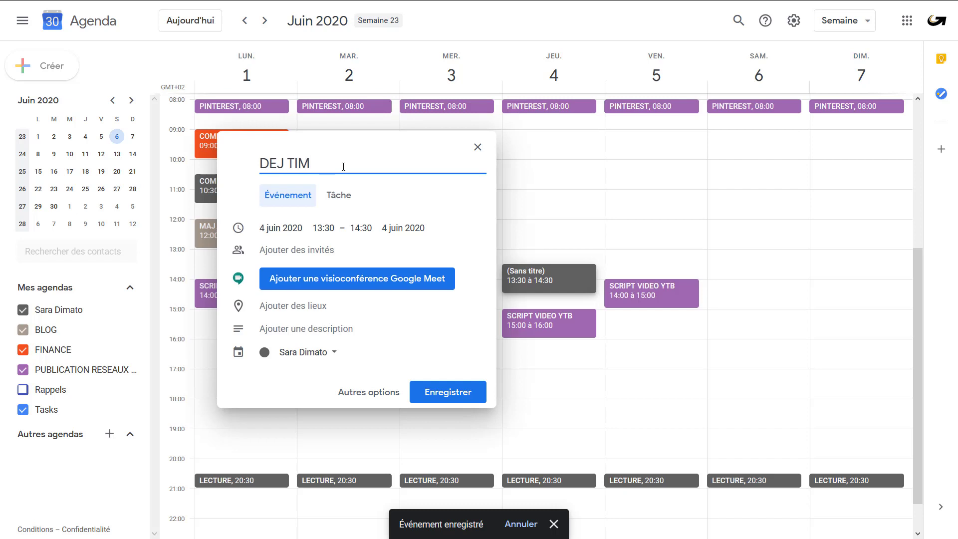
pyautogui.click(325, 229)
pyautogui.click(338, 257)
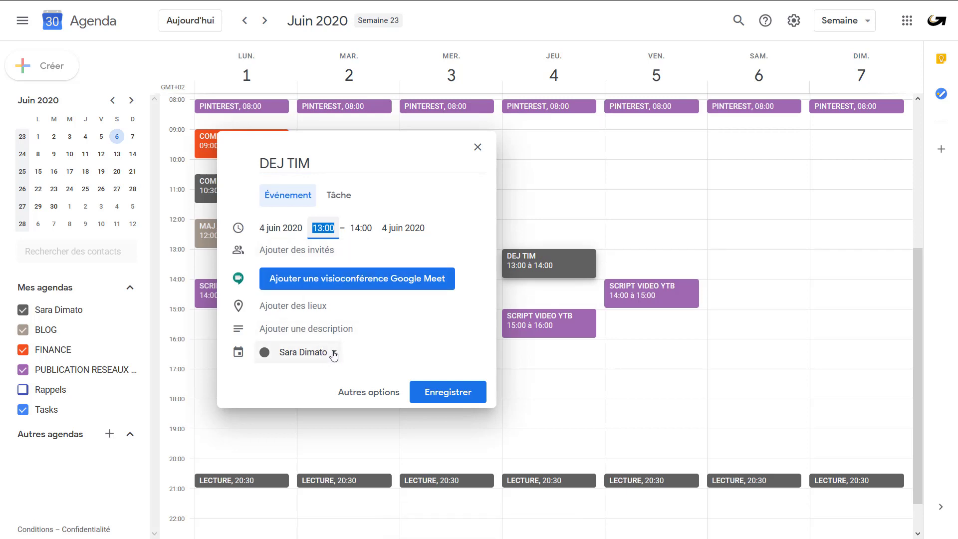
pyautogui.click(333, 355)
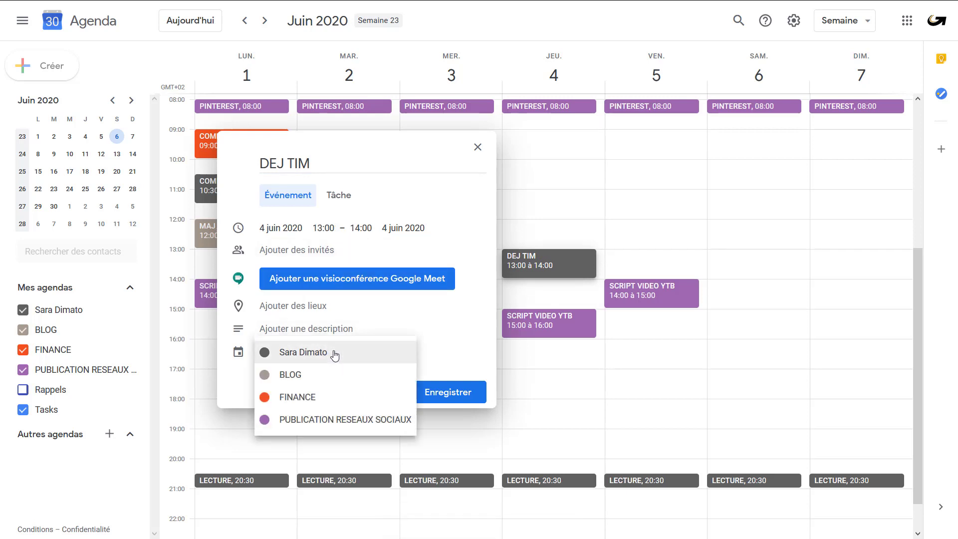
pyautogui.click(325, 419)
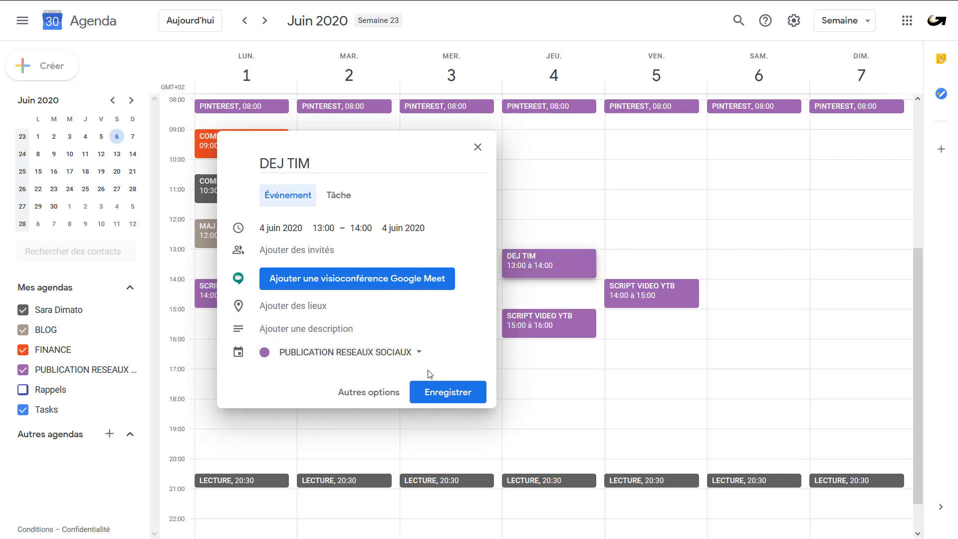
pyautogui.click(456, 392)
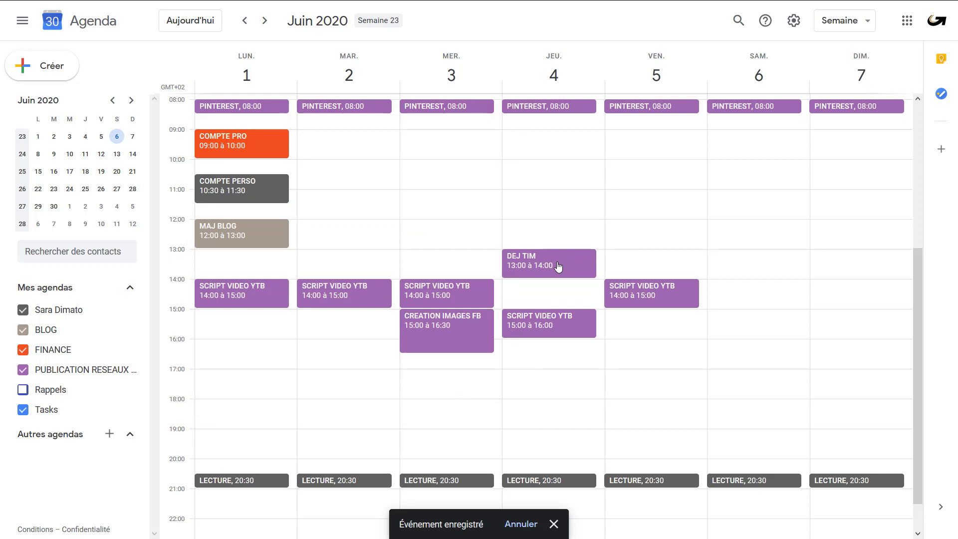
# Check the following week's schedule, and extend the Thursday 4 June lunch event to end at 14:30.
pyautogui.click(266, 20)
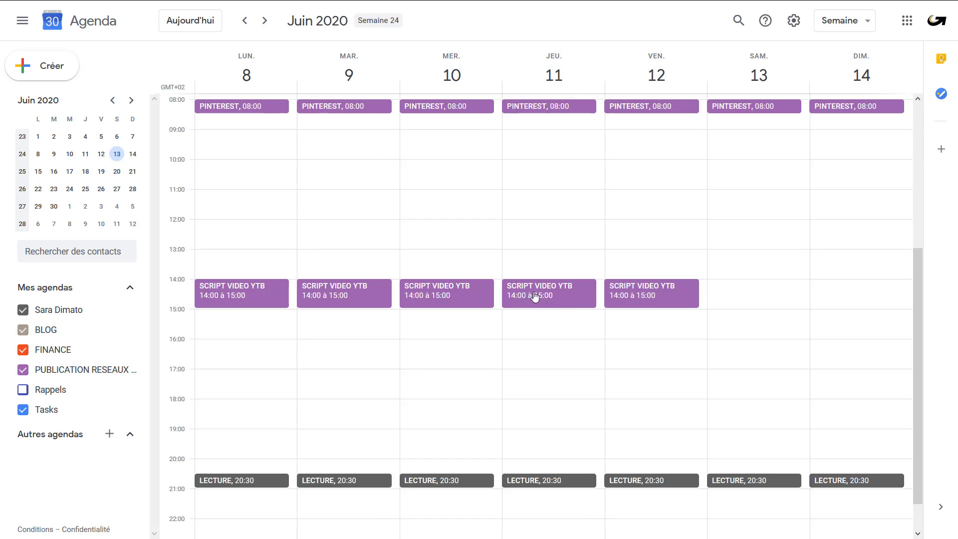
pyautogui.click(247, 23)
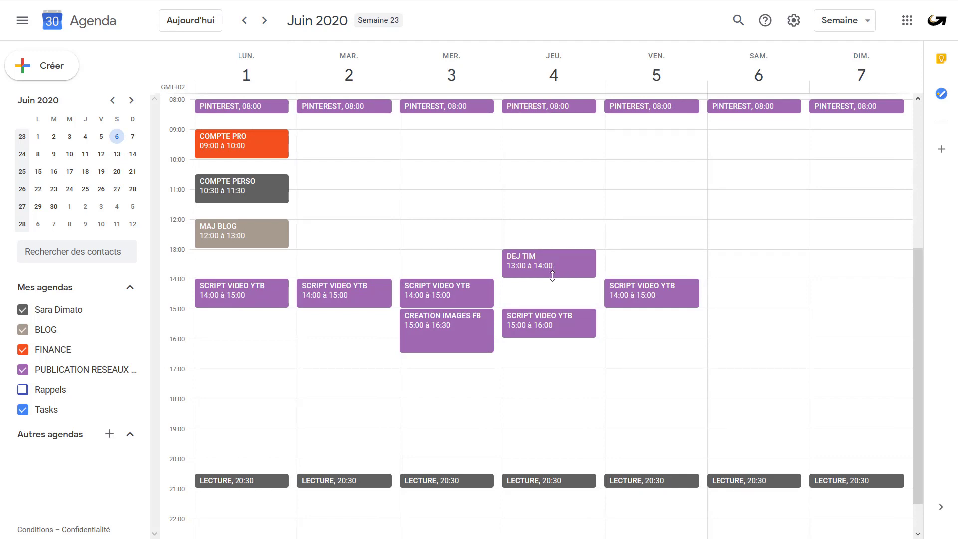
pyautogui.moveTo(552, 278); pyautogui.dragTo(554, 287)
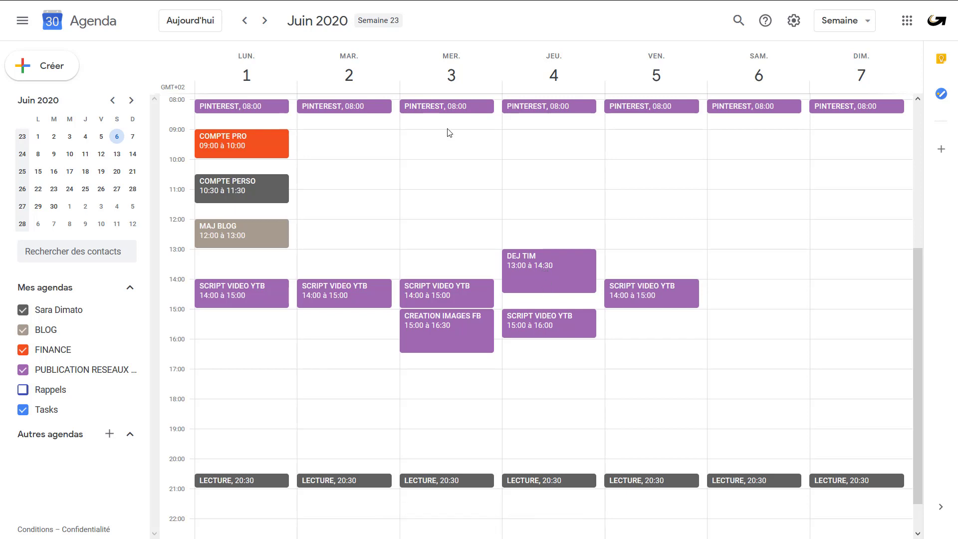
# Set up an event titled POST on Thursday 4 June from 09:00 to 11:00 in the BLOG calendar.
pyautogui.click(523, 144)
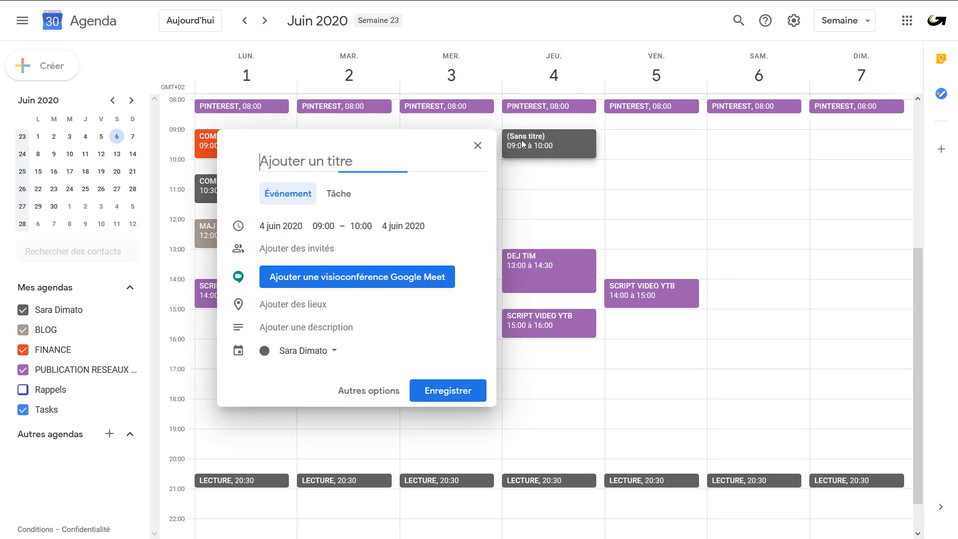
pyautogui.write('POST')
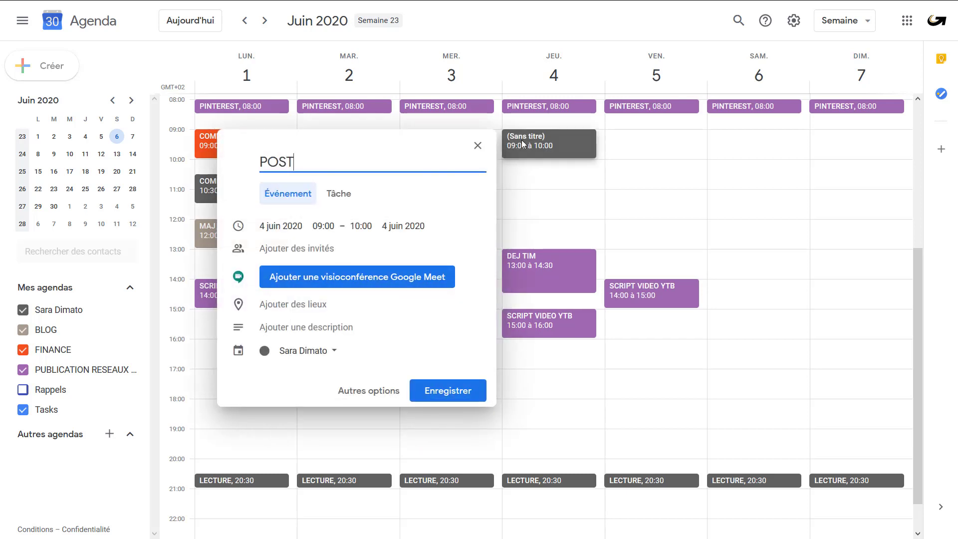
pyautogui.click(361, 226)
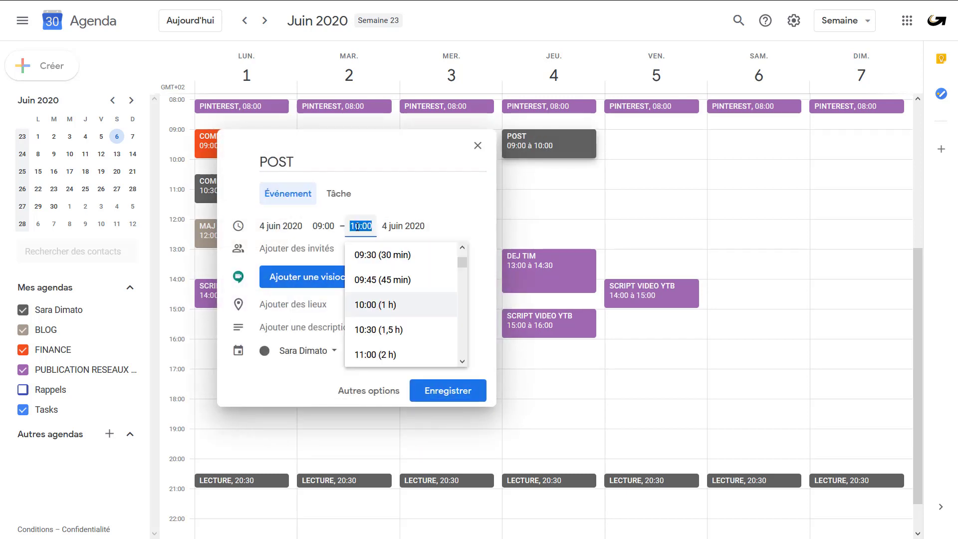
pyautogui.click(383, 353)
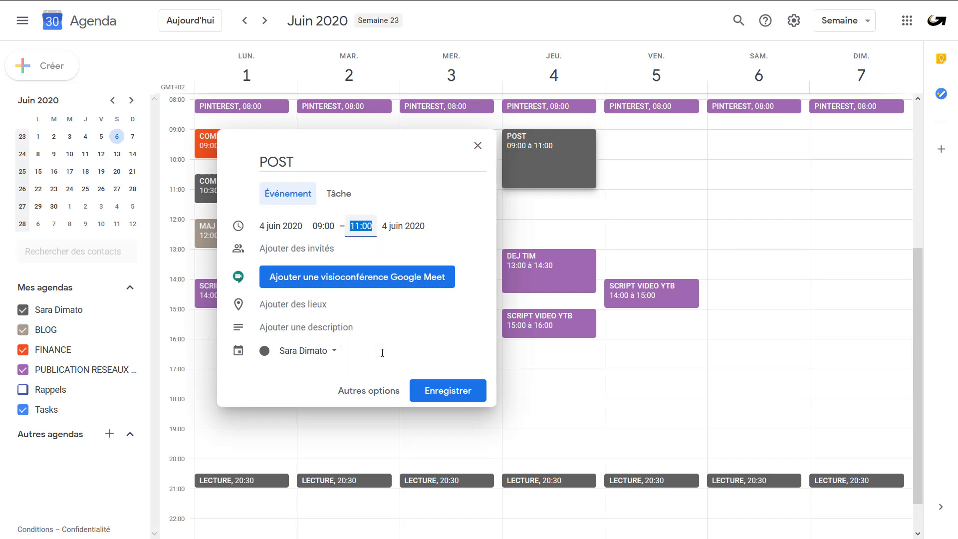
pyautogui.click(303, 351)
pyautogui.click(300, 373)
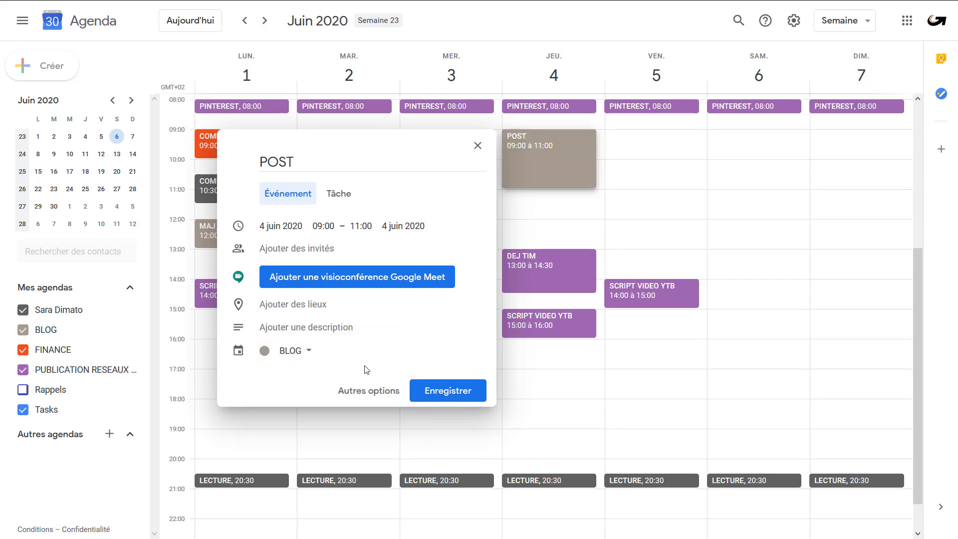
# Make the POST event repeat every week on Thursday and save it.
pyautogui.click(372, 391)
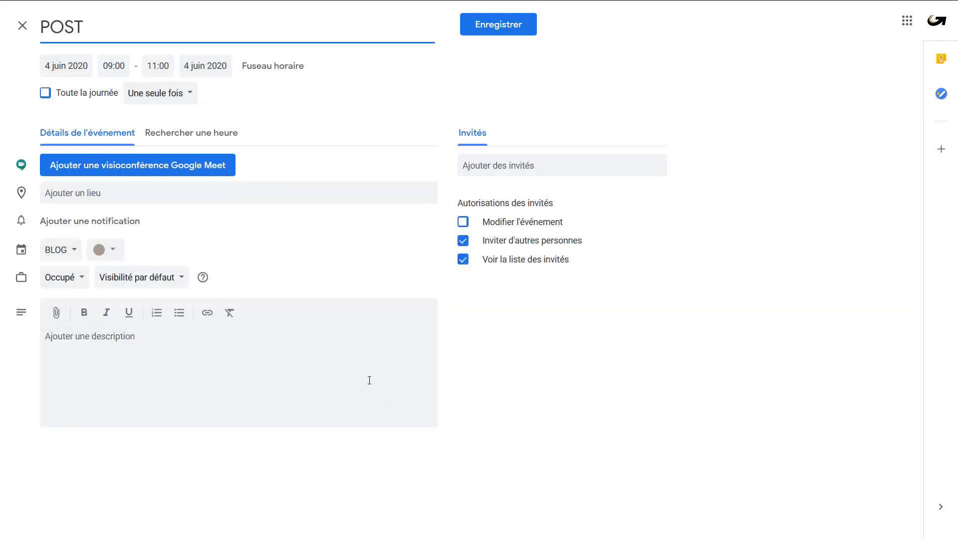
pyautogui.click(188, 94)
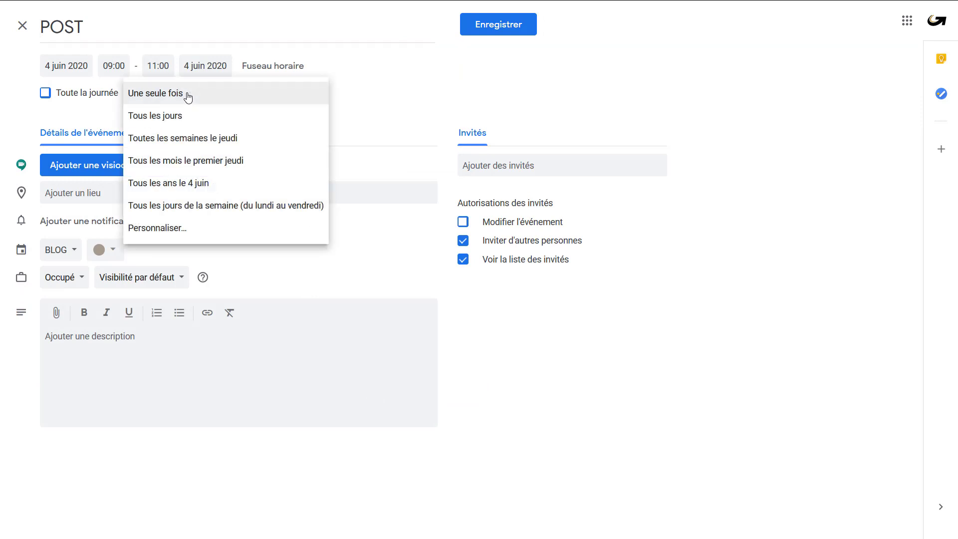
pyautogui.click(257, 145)
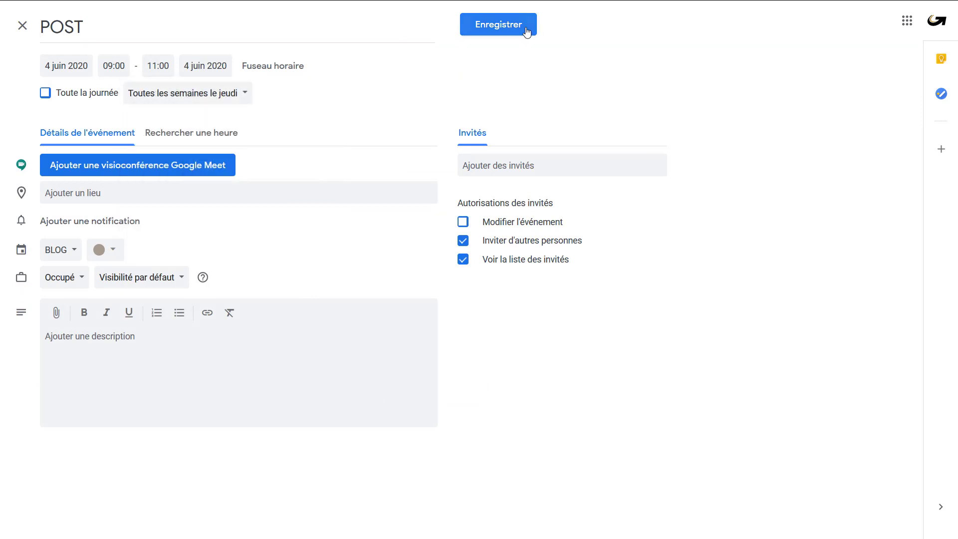
pyautogui.click(501, 31)
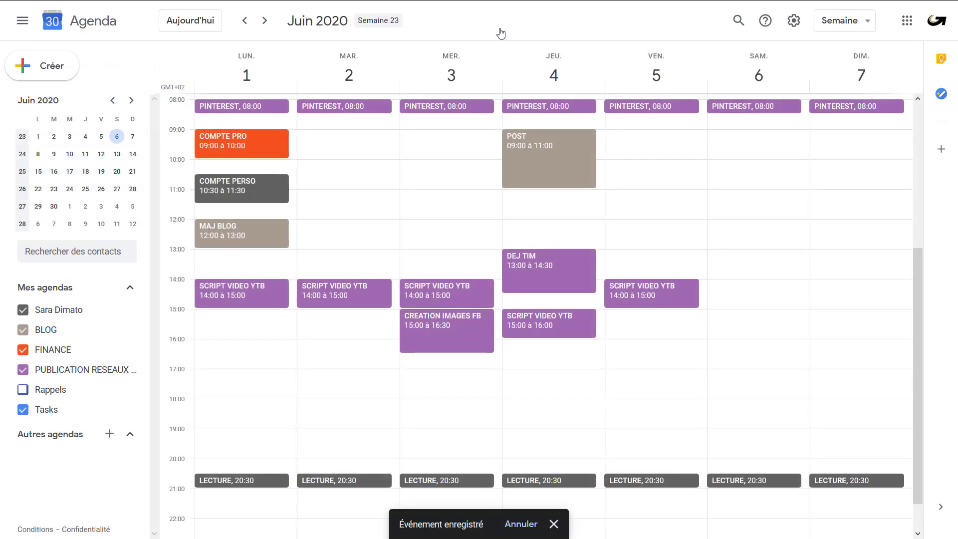
# Check POST in the following week, and move only its 4 June occurrence to Wednesday 3 June, 08:45–10:45.
pyautogui.click(264, 21)
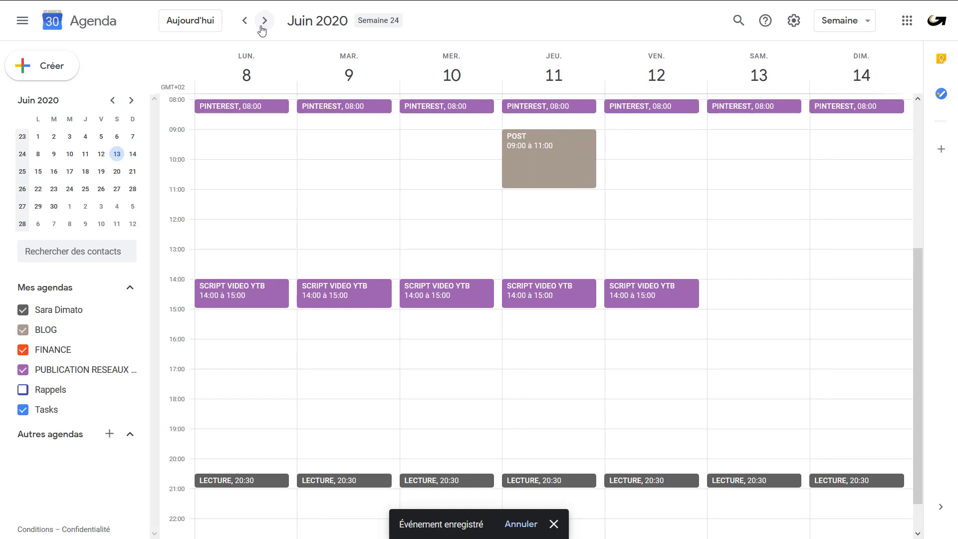
pyautogui.click(243, 23)
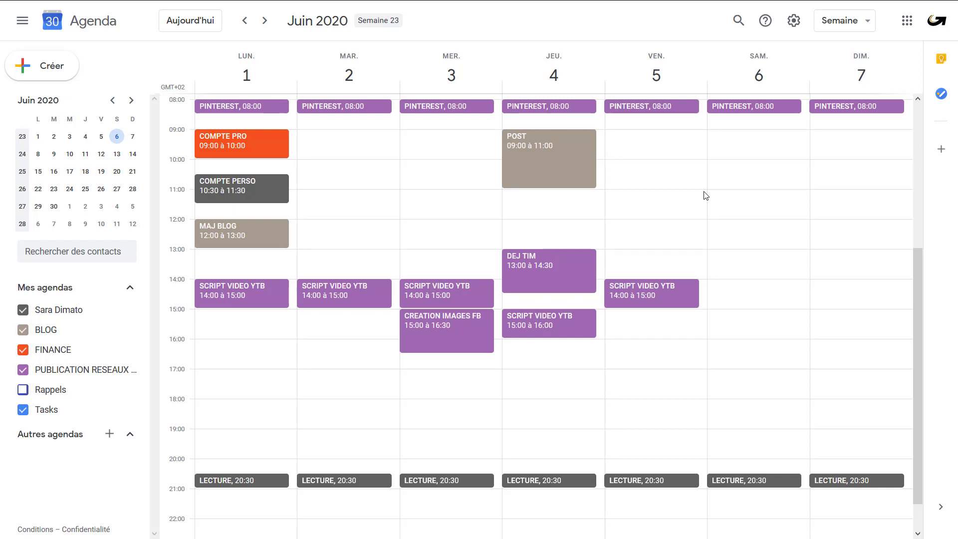
pyautogui.moveTo(563, 172); pyautogui.dragTo(461, 160)
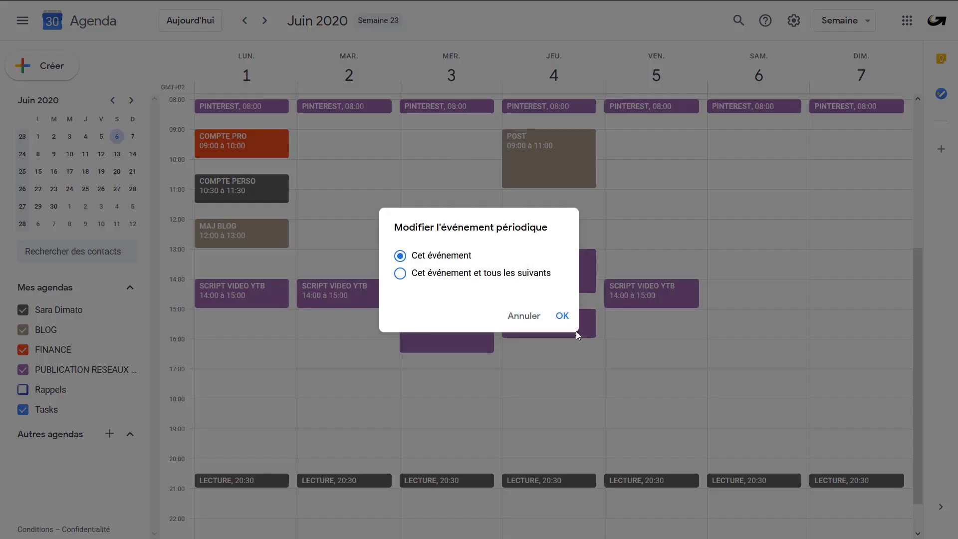
pyautogui.click(562, 316)
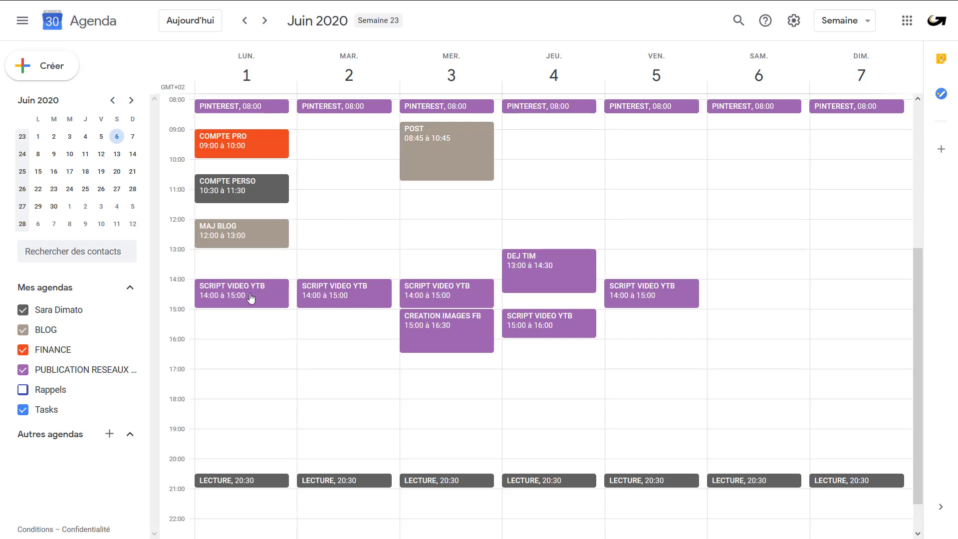
# Edit the Monday 1 June SCRIPT VIDEO YTB event and add a reminder of type Notification 10 minutes before it.
pyautogui.click(232, 295)
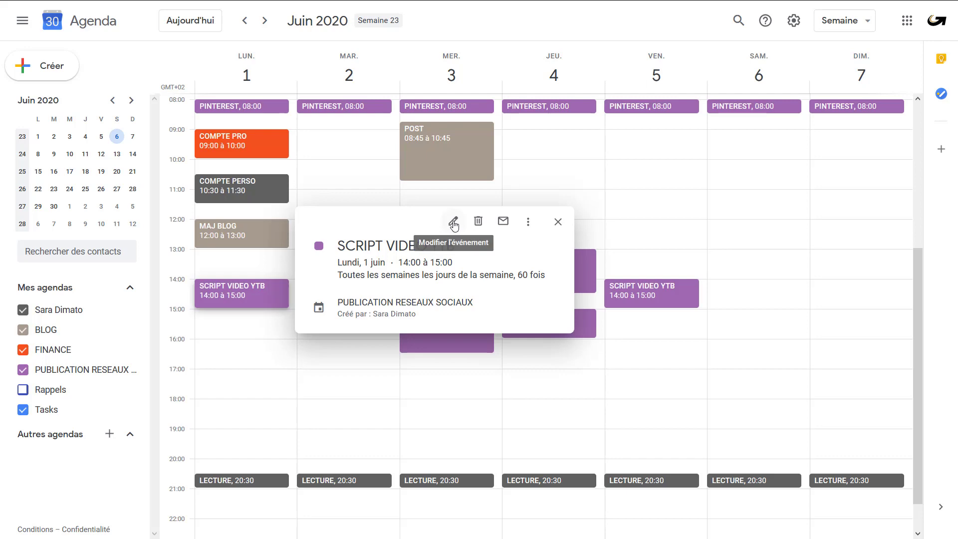
pyautogui.click(459, 221)
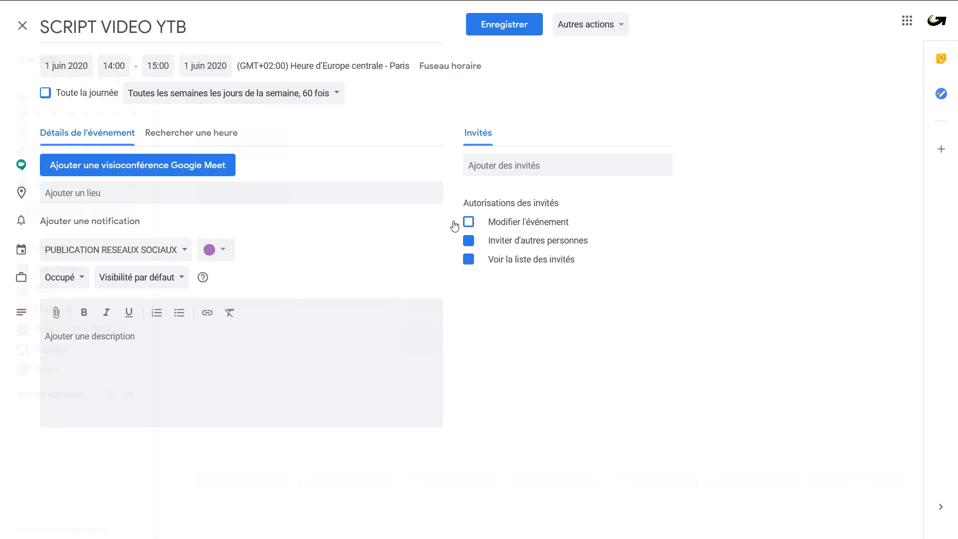
pyautogui.click(85, 226)
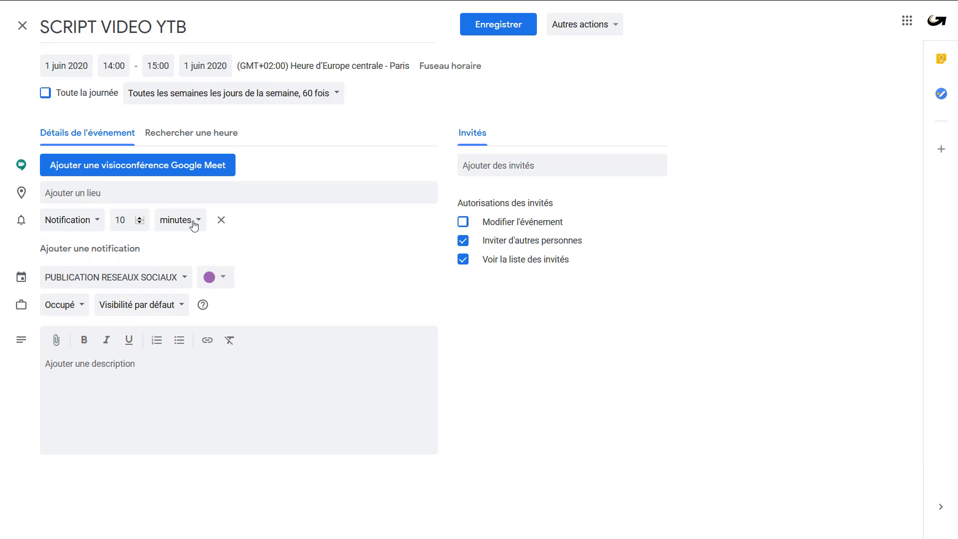
pyautogui.click(99, 224)
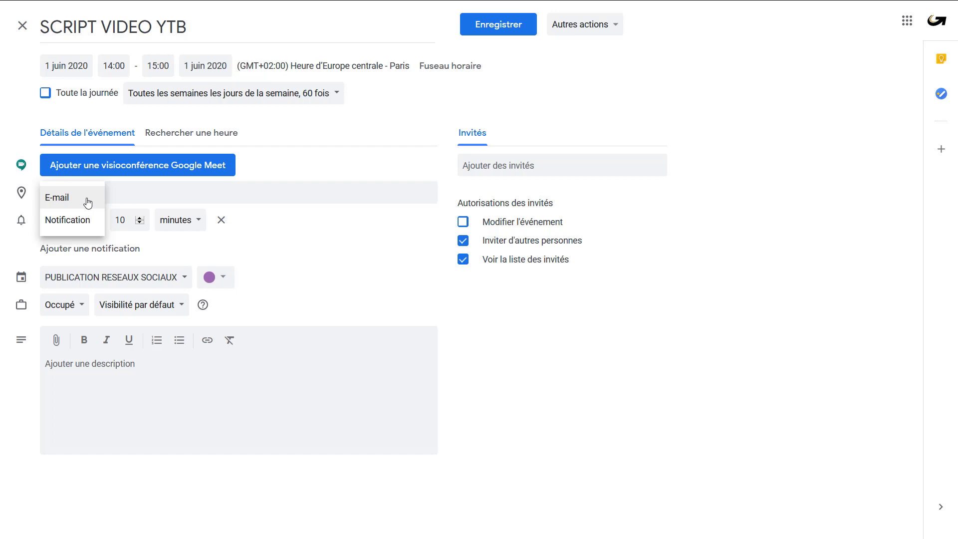
pyautogui.click(80, 225)
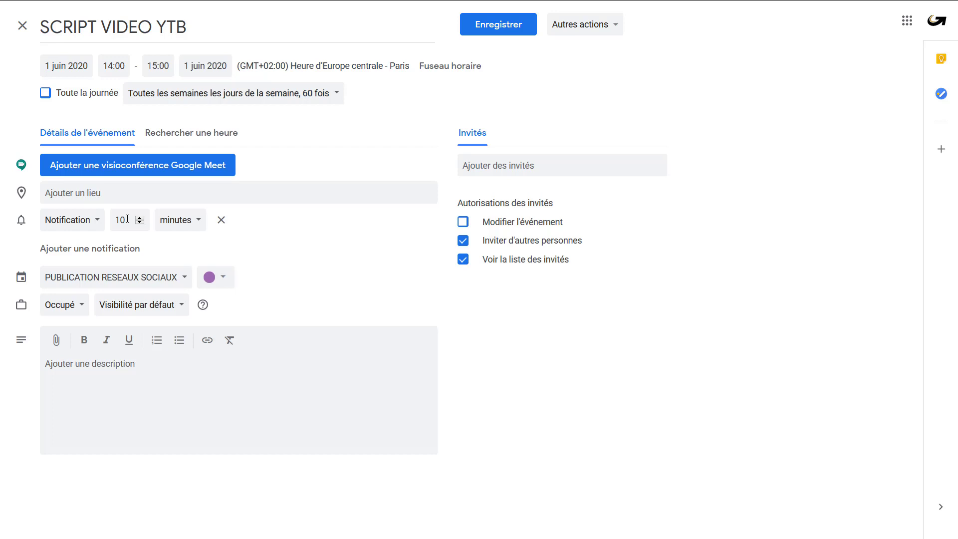
# Add a second notification to SCRIPT VIDEO YTB, set to 20 minutes before the event.
pyautogui.click(139, 223)
pyautogui.click(140, 218)
pyautogui.click(140, 219)
pyautogui.click(141, 219)
pyautogui.click(141, 218)
pyautogui.click(140, 219)
pyautogui.click(140, 218)
pyautogui.click(140, 218)
pyautogui.click(140, 219)
pyautogui.click(140, 218)
pyautogui.click(68, 249)
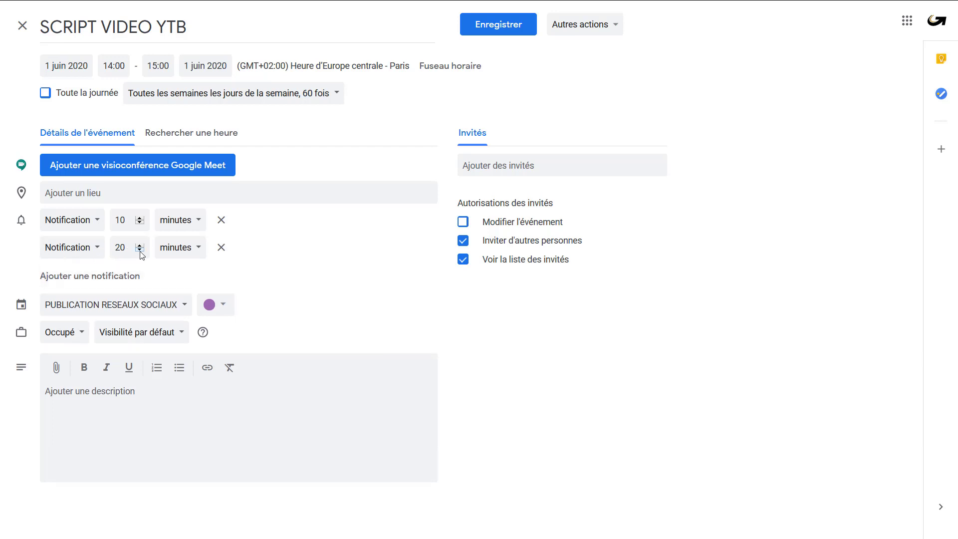
# Set the first notification of SCRIPT VIDEO YTB to 5 minutes and save the changes for all events in the series.
pyautogui.click(140, 222)
pyautogui.click(141, 222)
pyautogui.click(141, 222)
pyautogui.click(499, 29)
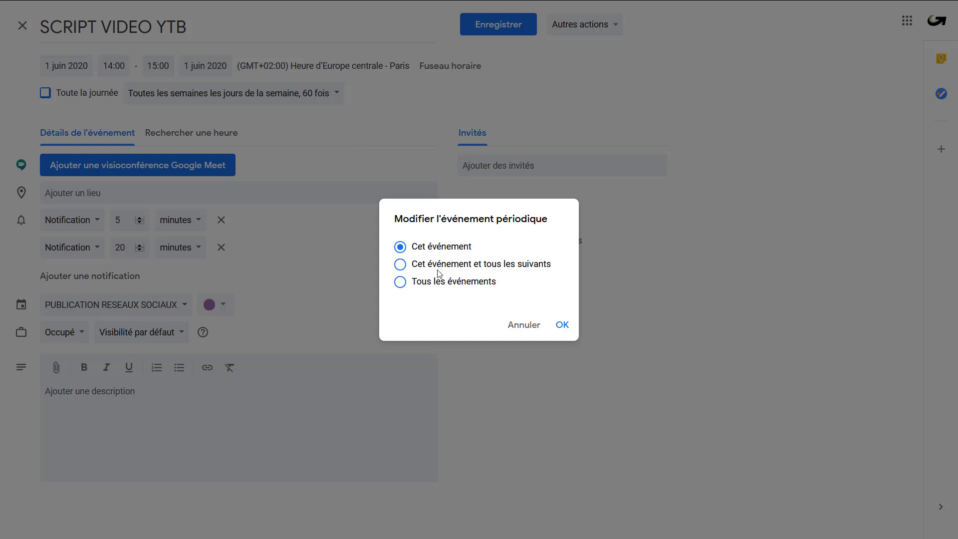
pyautogui.click(440, 283)
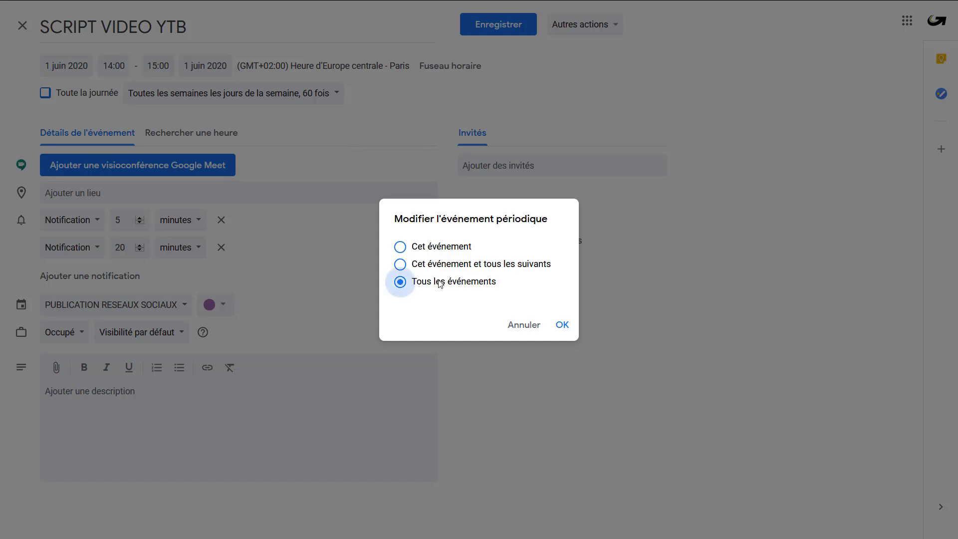
pyautogui.click(564, 326)
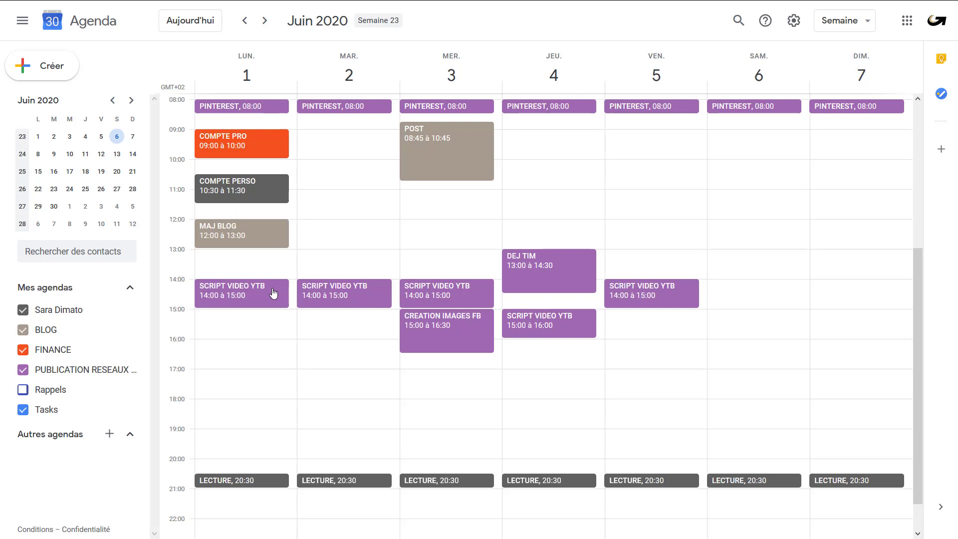
# Show the Rappels calendar and start a one-time reminder on Monday 1 June at 13:00.
pyautogui.click(21, 388)
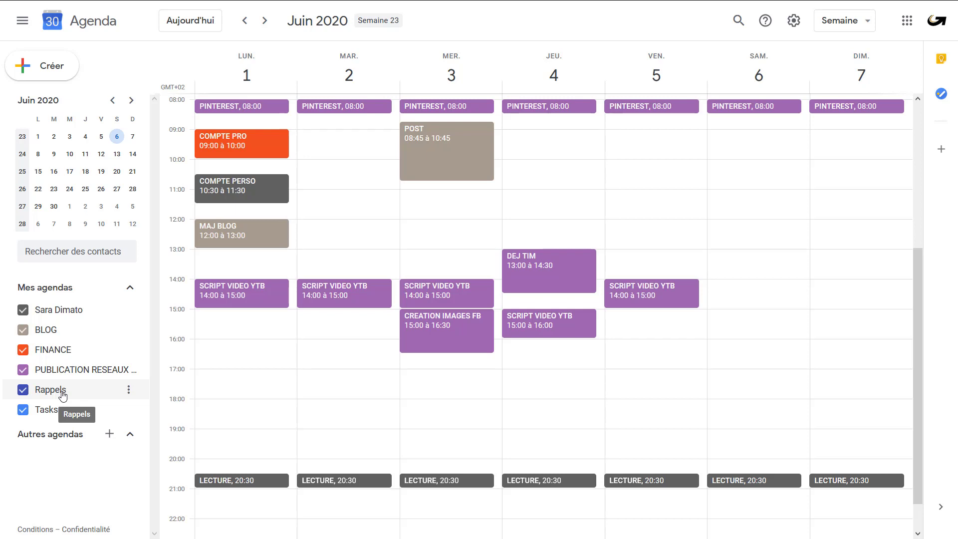
pyautogui.click(207, 265)
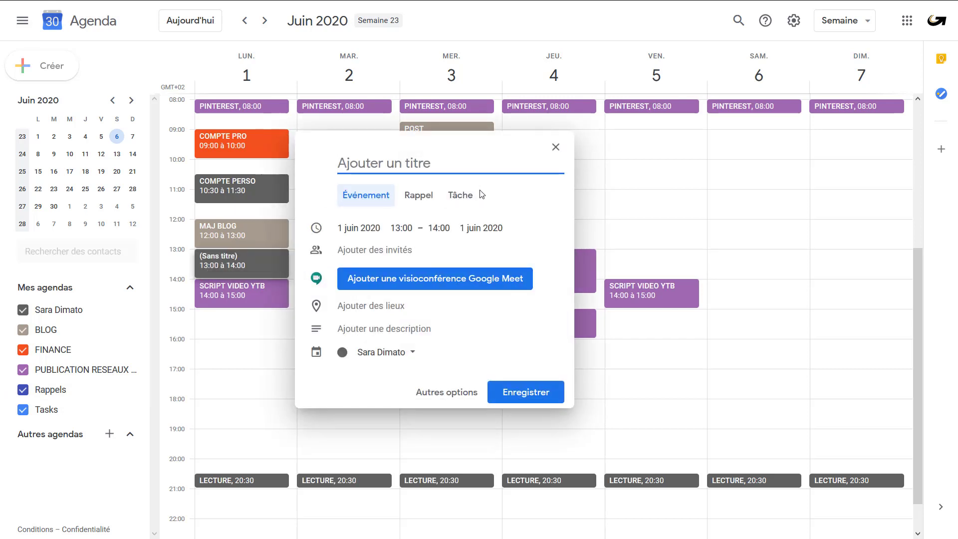
pyautogui.click(418, 195)
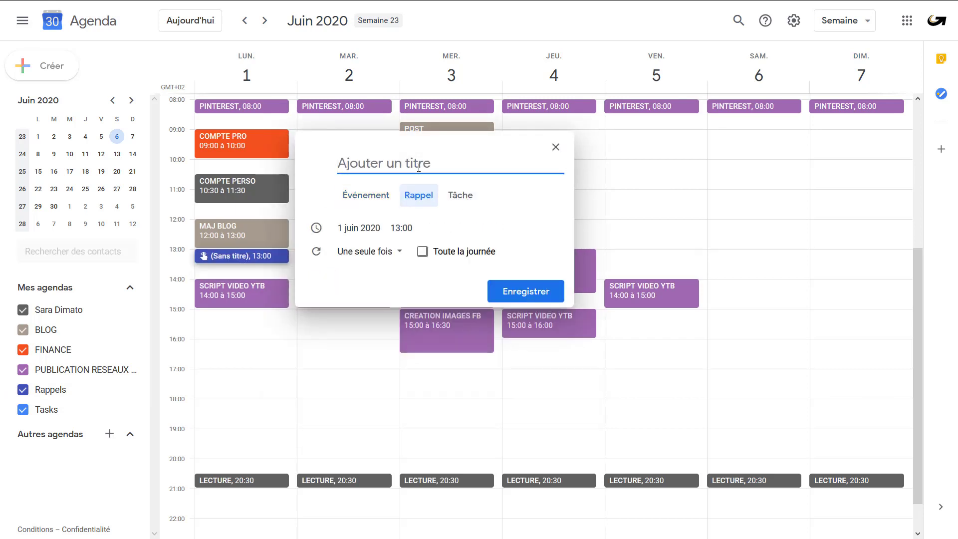
# Title the reminder DENTISTE RDV, save it, and reschedule it to 16:15 on the same Monday.
pyautogui.write('DENTISTE R')
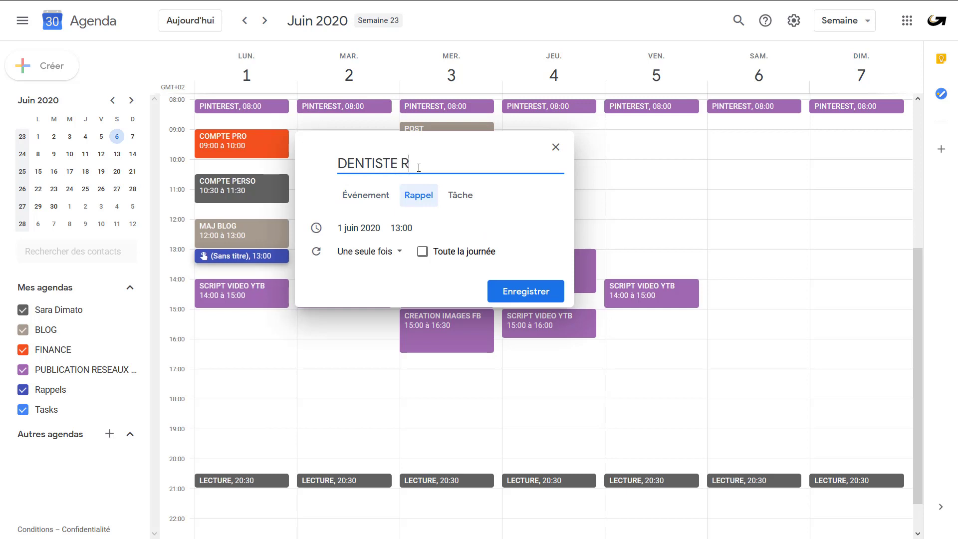
pyautogui.write('D')
pyautogui.write('V')
pyautogui.click(526, 292)
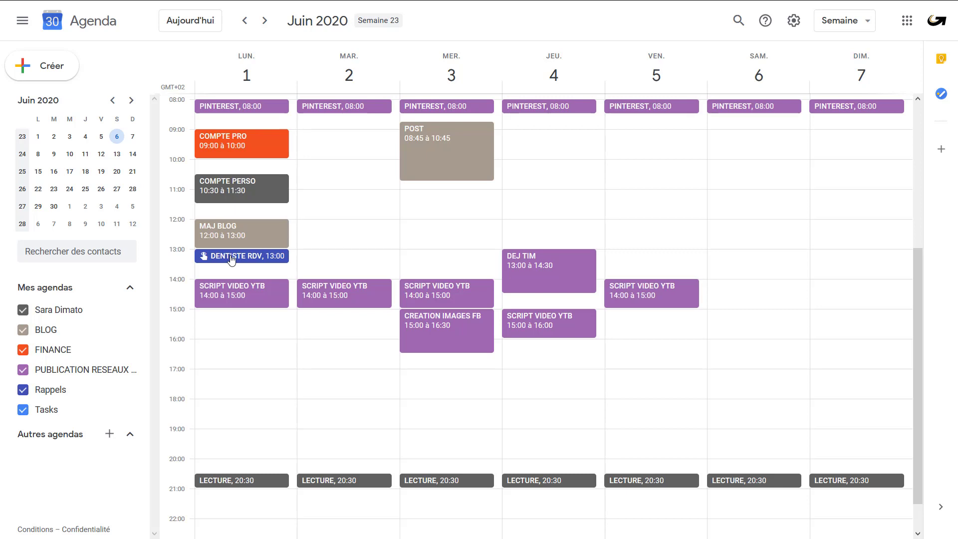
pyautogui.moveTo(231, 258); pyautogui.dragTo(230, 355)
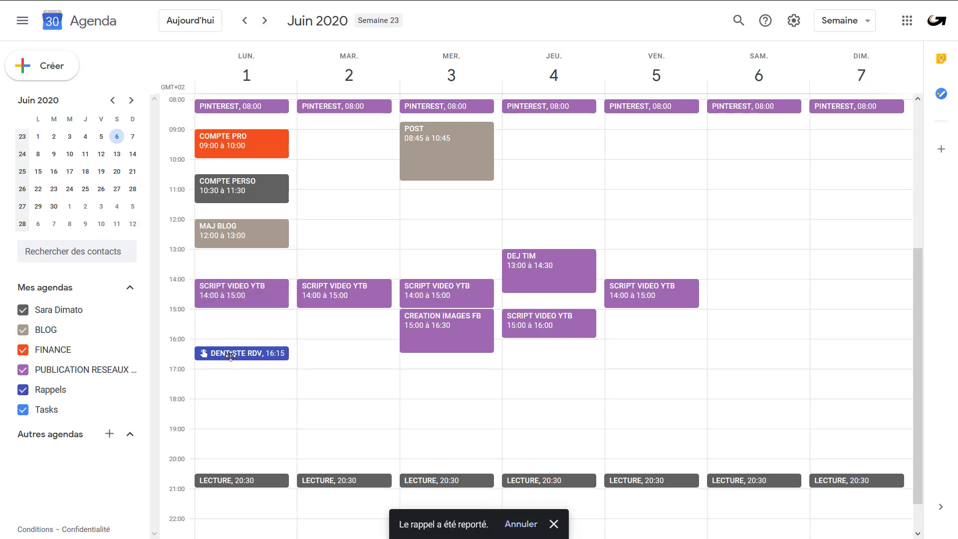